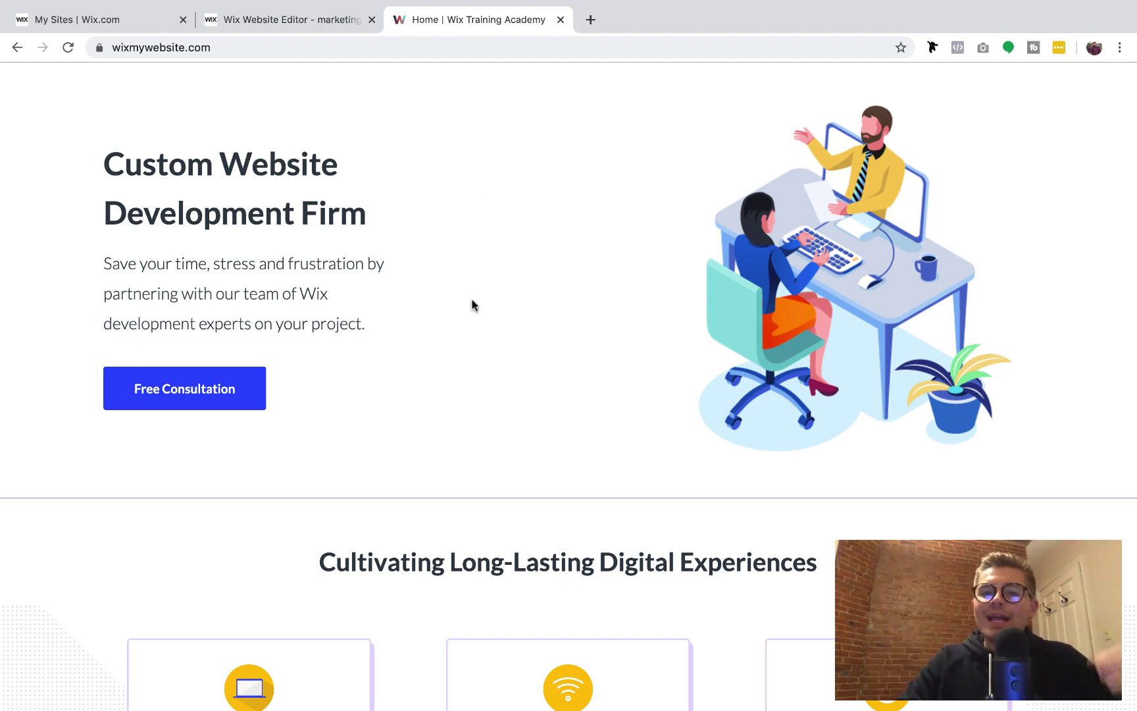
# - Look through the Wix Training Academy home page down to the free Wix training section
pyautogui.scroll(-1, 472, 305)
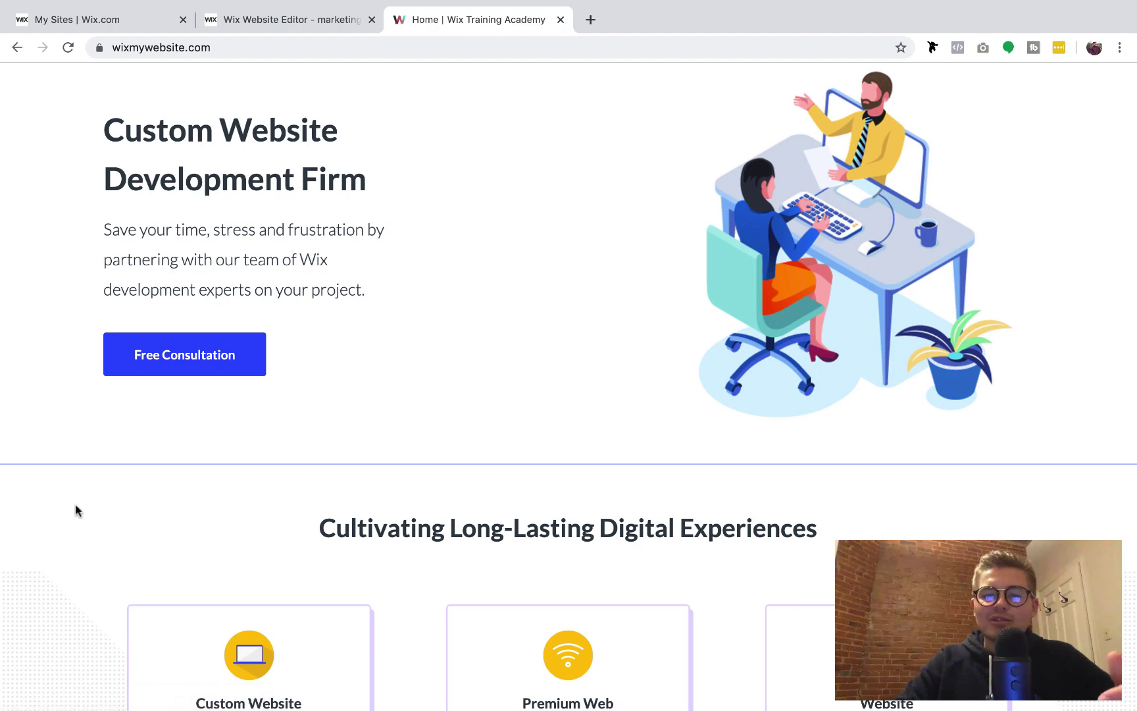
pyautogui.scroll(-3, 76, 506)
pyautogui.scroll(-10, 76, 504)
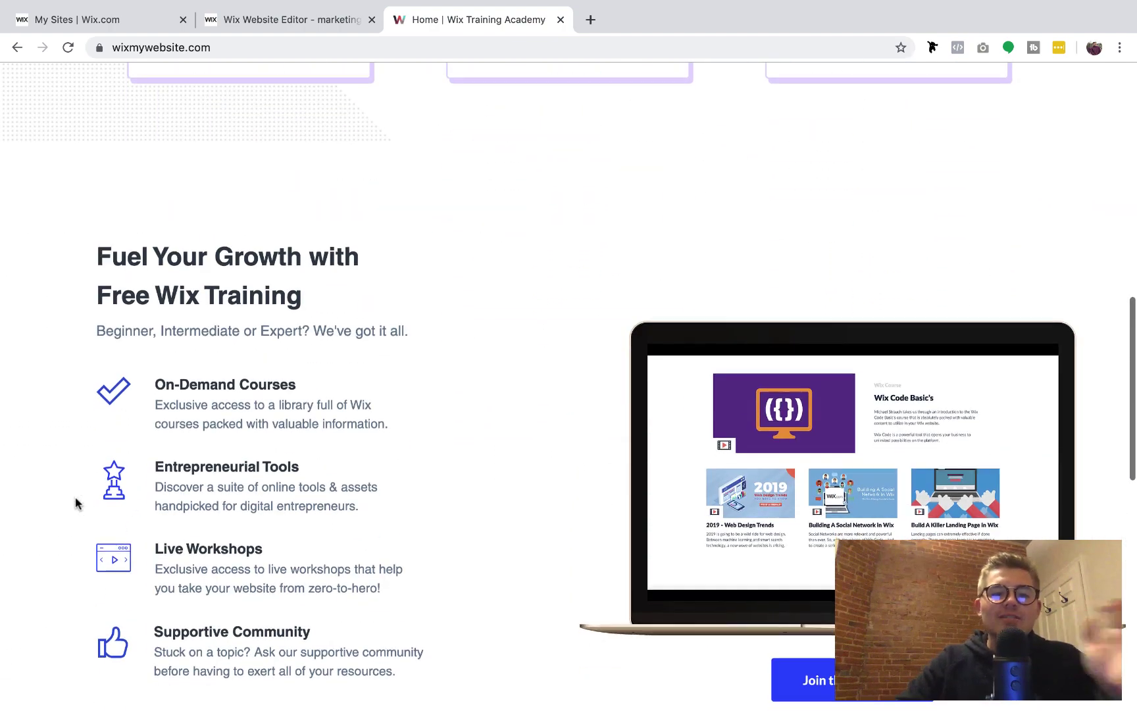
pyautogui.scroll(-2, 75, 503)
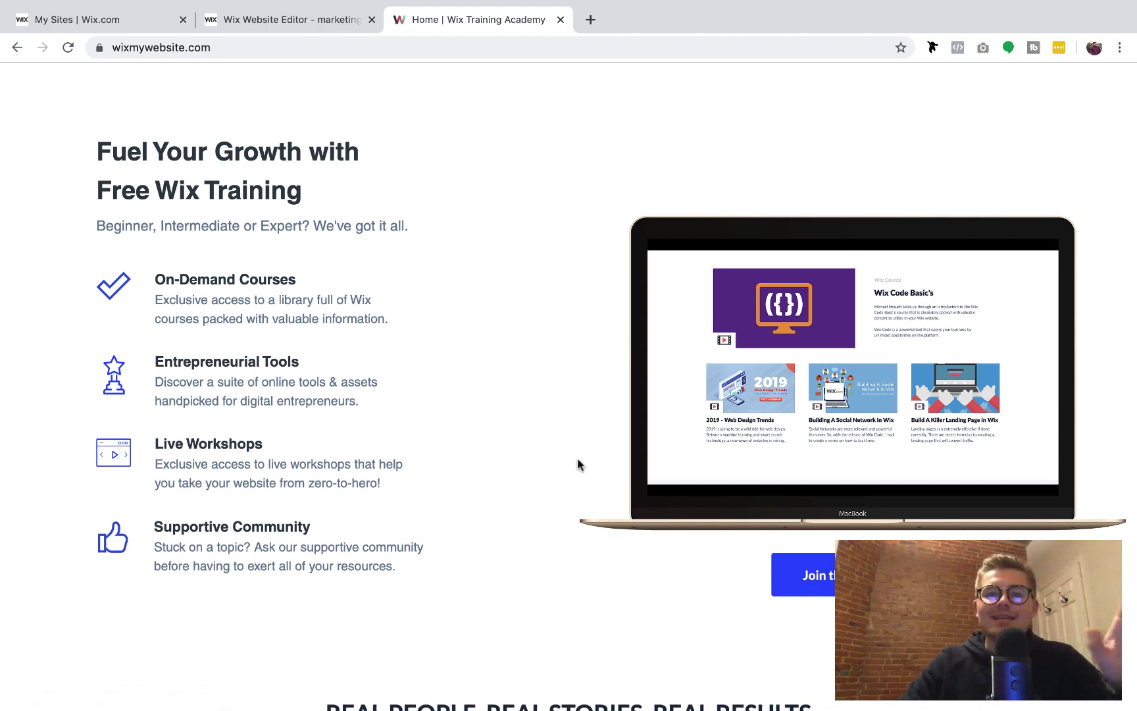
# - Switch to the Wix Website Editor and view the Blog Manager options for creating and managing posts
pyautogui.click(321, 28)
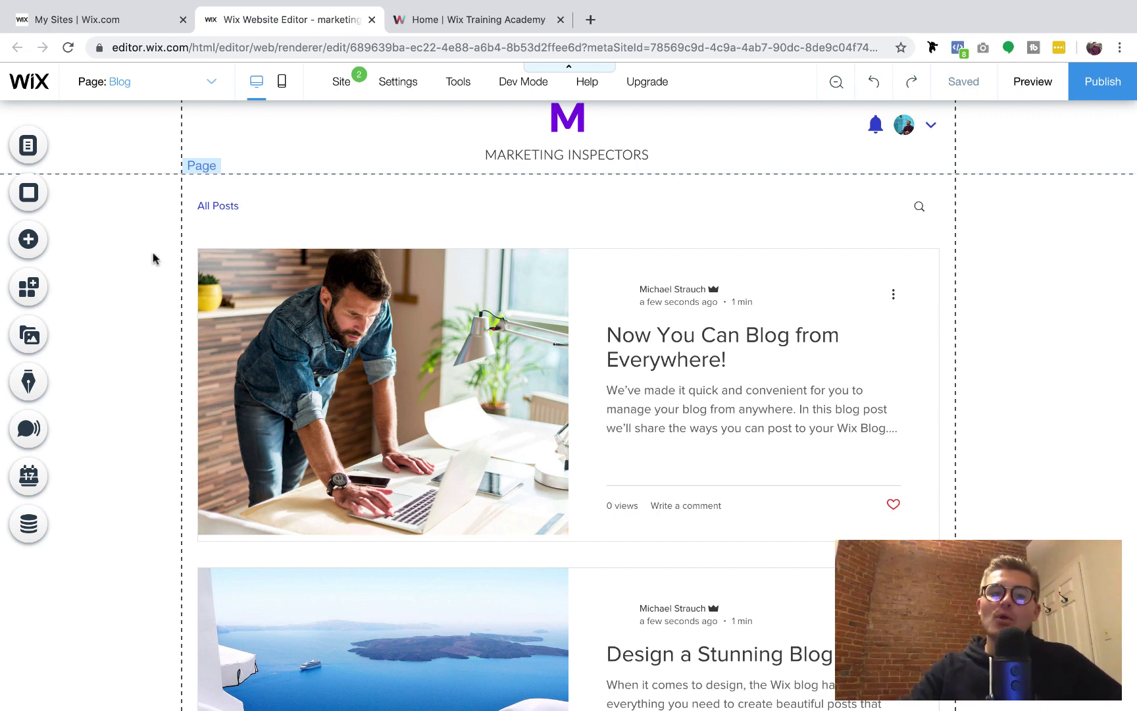
pyautogui.click(29, 382)
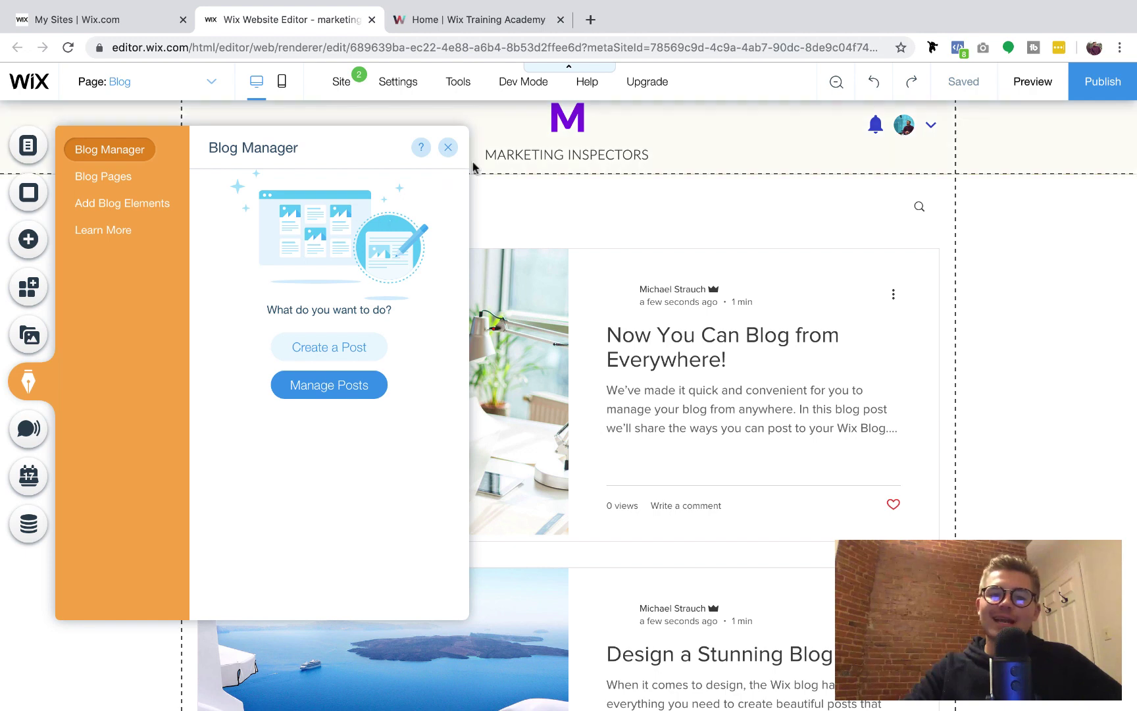
pyautogui.click(448, 148)
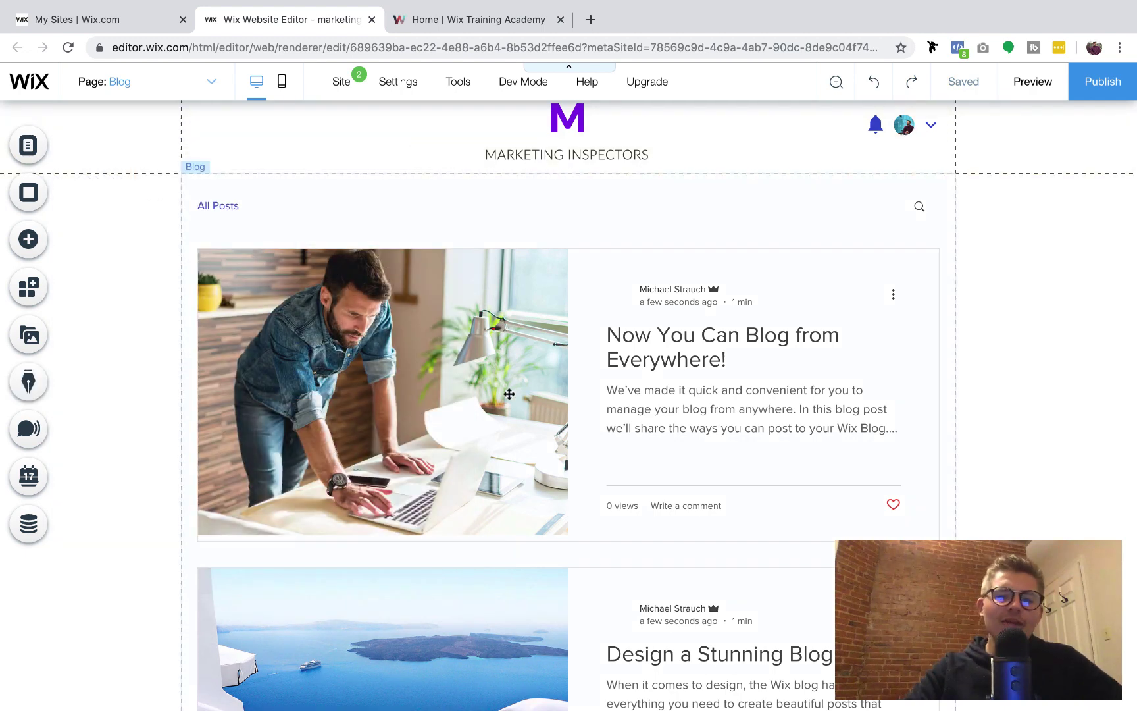
# - Turn on email notifications to subscribers in the settings of the page's blog feed
pyautogui.click(491, 377)
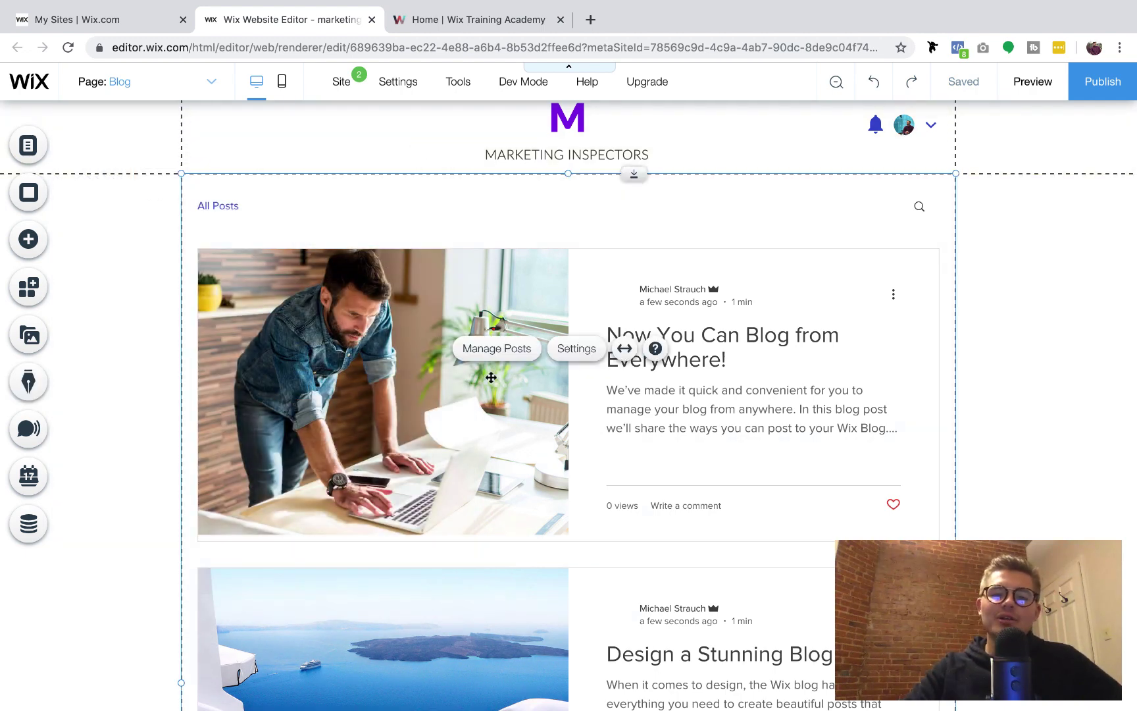
pyautogui.click(576, 349)
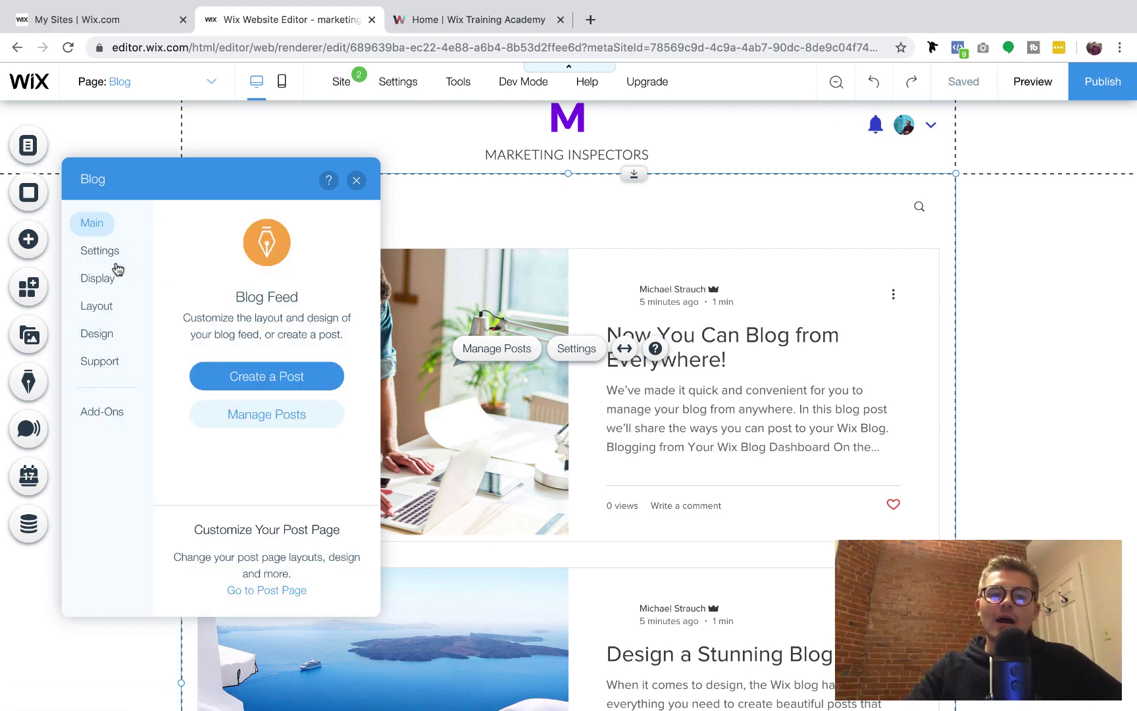
pyautogui.click(116, 265)
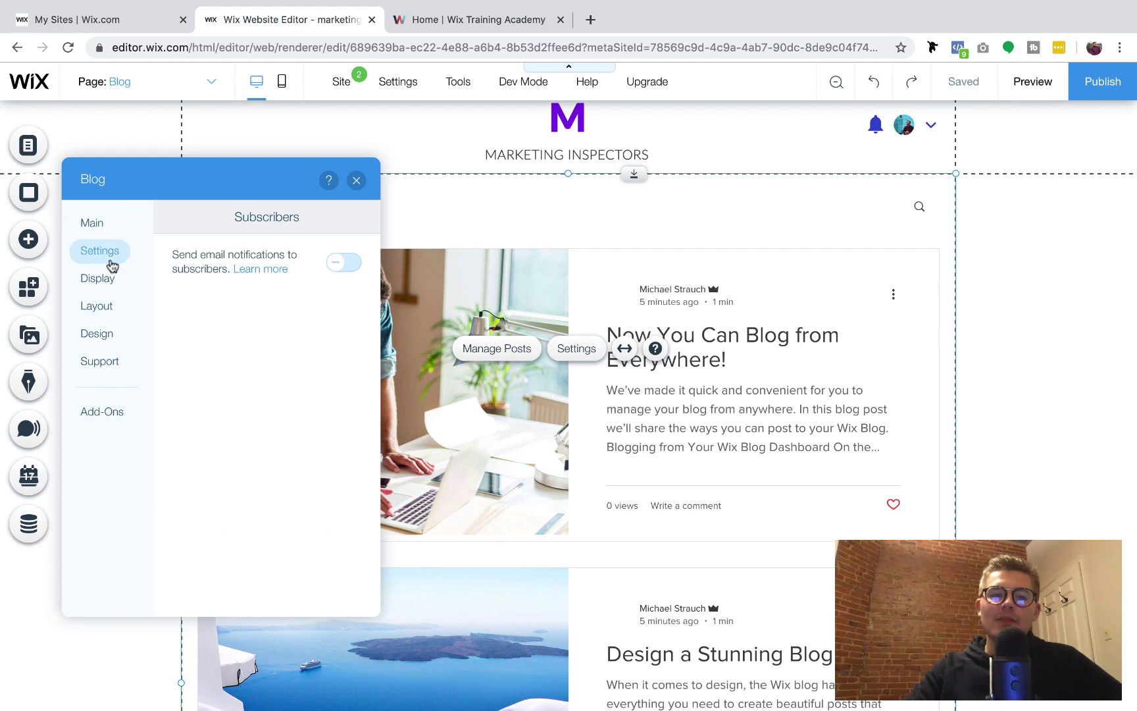
pyautogui.click(343, 265)
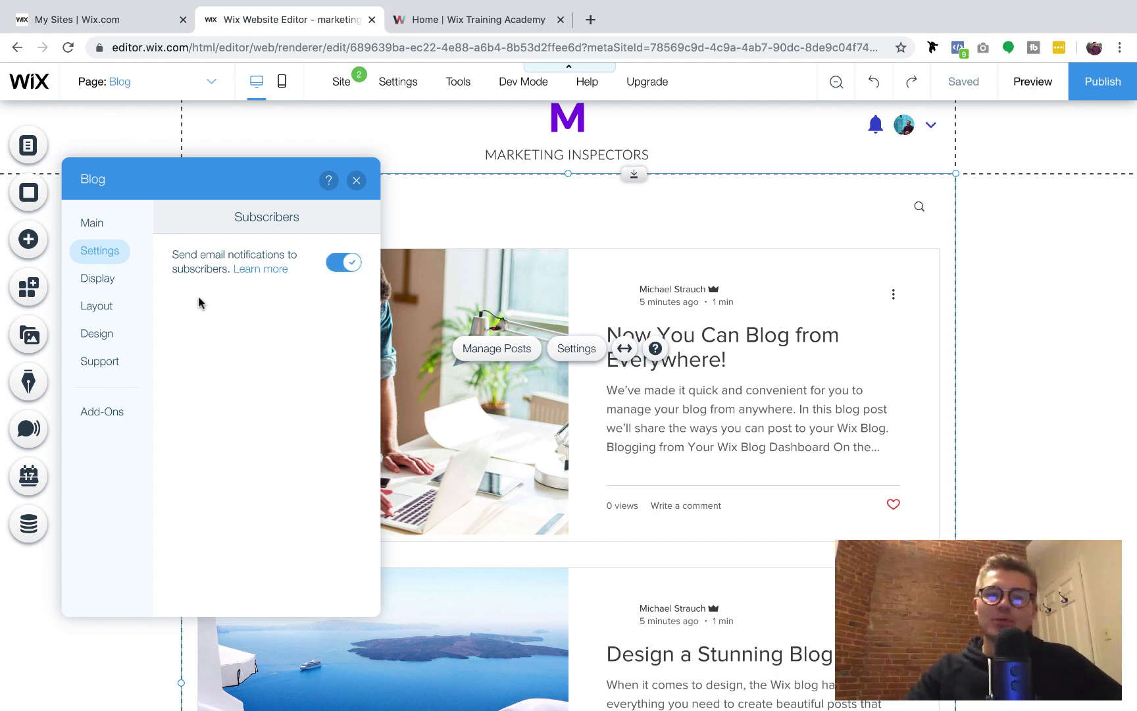
# - Add the Login/sign up button to the blog menu through the blog's display options
pyautogui.click(99, 280)
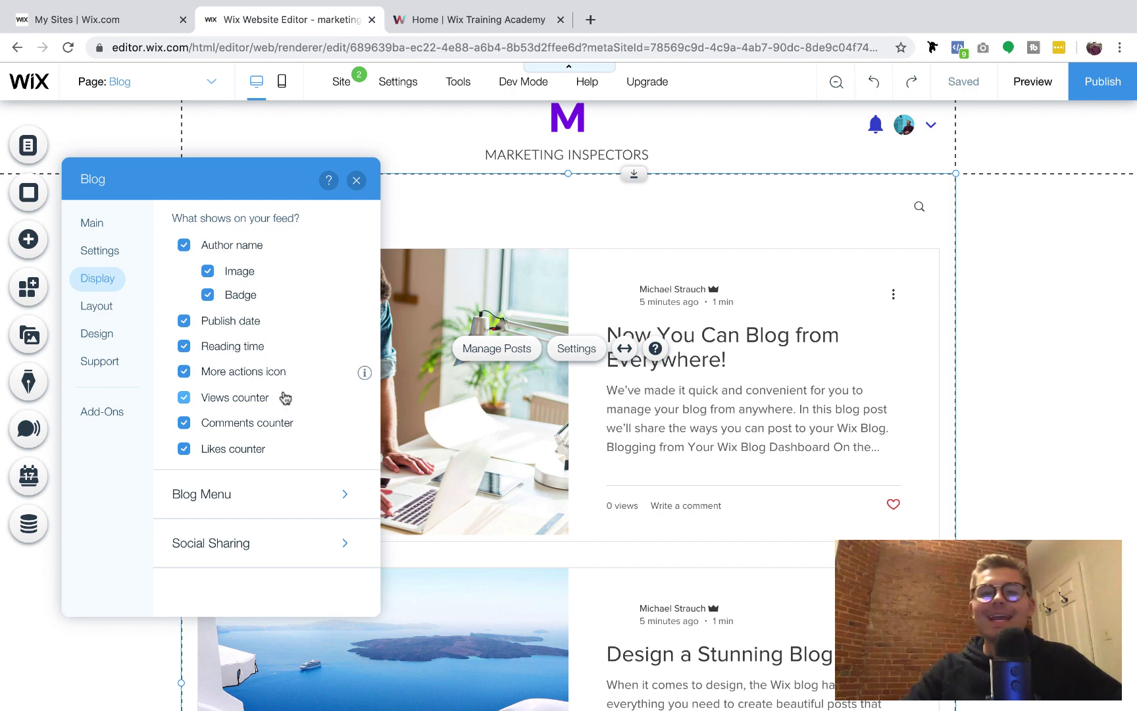
pyautogui.click(300, 495)
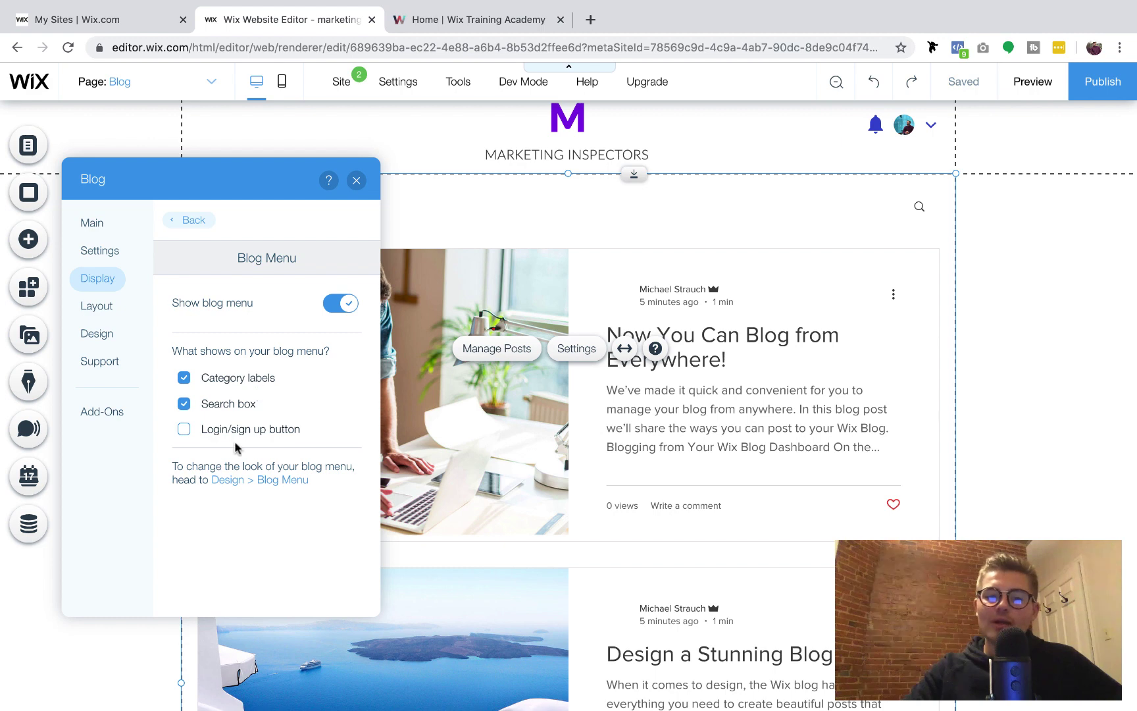
pyautogui.click(185, 429)
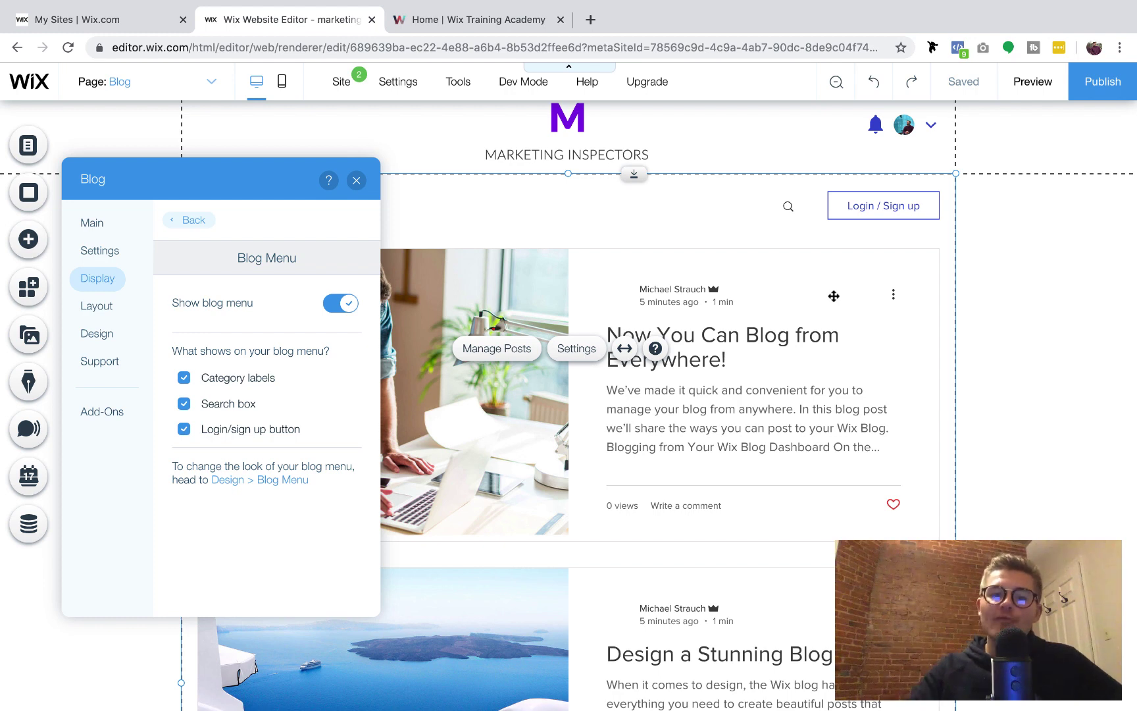
pyautogui.click(191, 220)
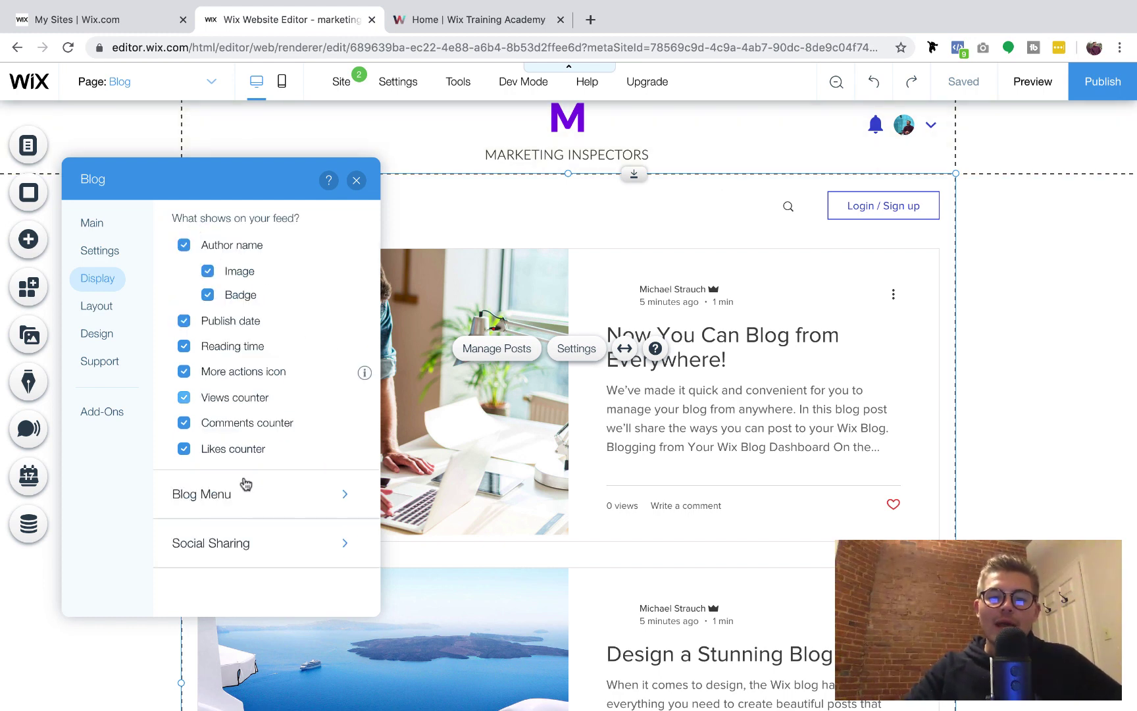
# - Review the blog's social sharing options and the layout choices for the all posts feed and category pages
pyautogui.click(234, 543)
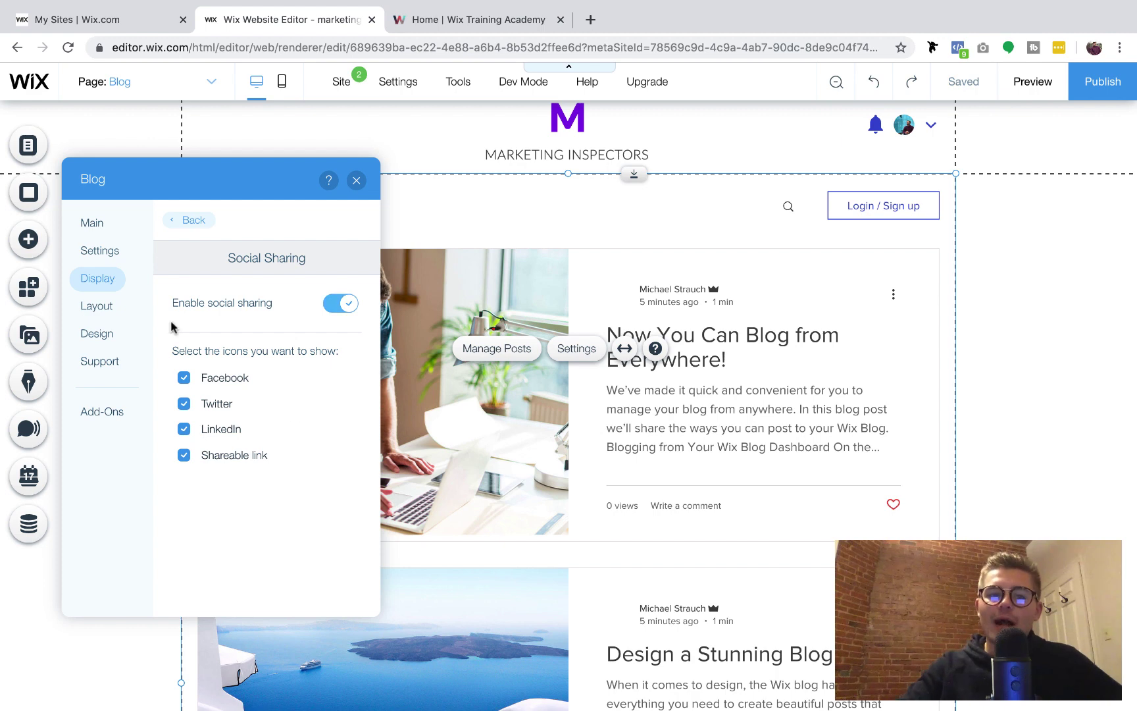
pyautogui.click(96, 305)
pyautogui.scroll(-3, 272, 427)
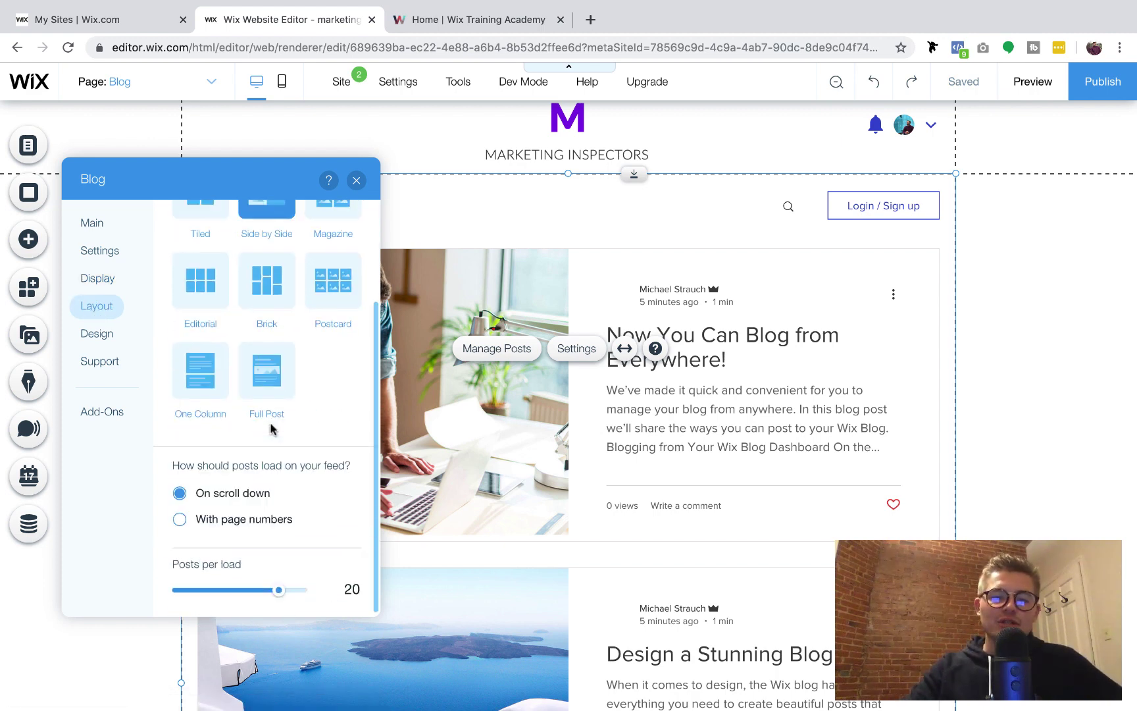
pyautogui.scroll(3, 256, 442)
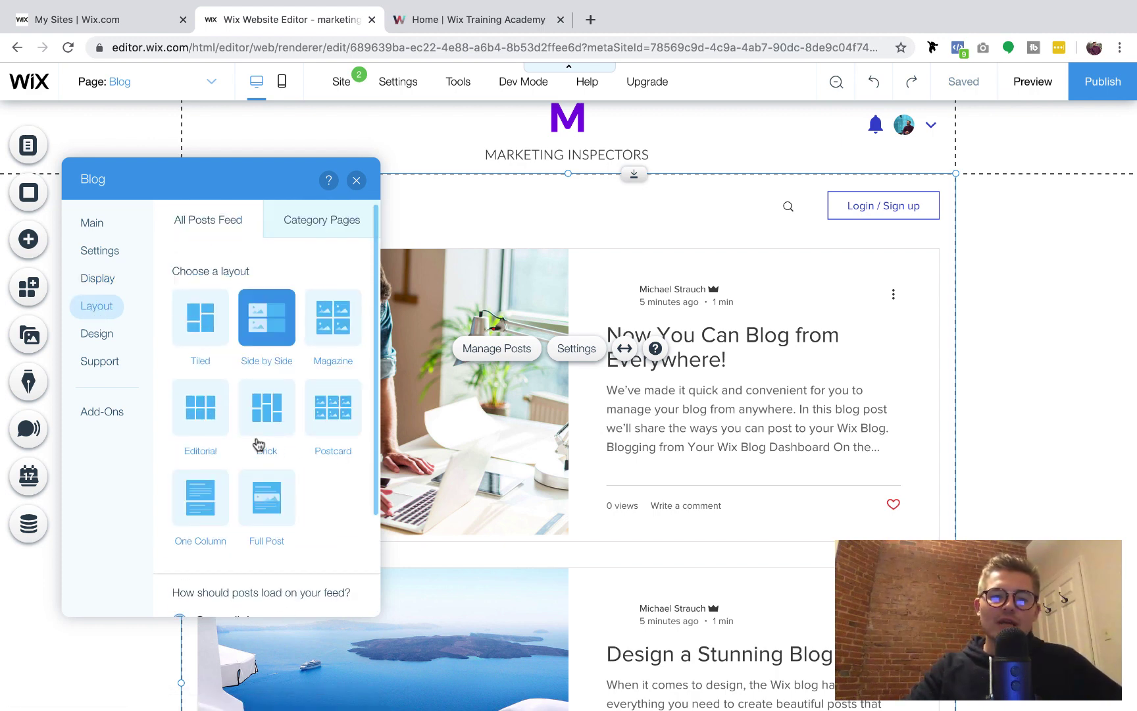
pyautogui.click(333, 234)
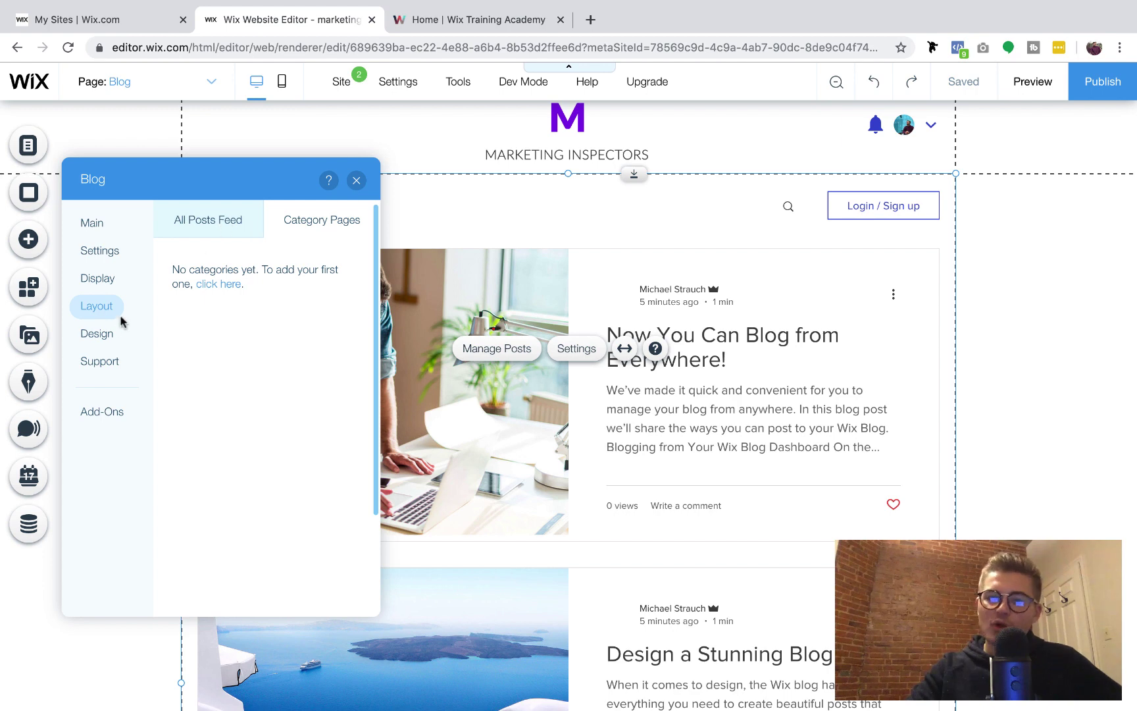
# - Review the blog's design options for the blog menu and the posts feed
pyautogui.click(99, 360)
pyautogui.click(97, 333)
pyautogui.click(241, 238)
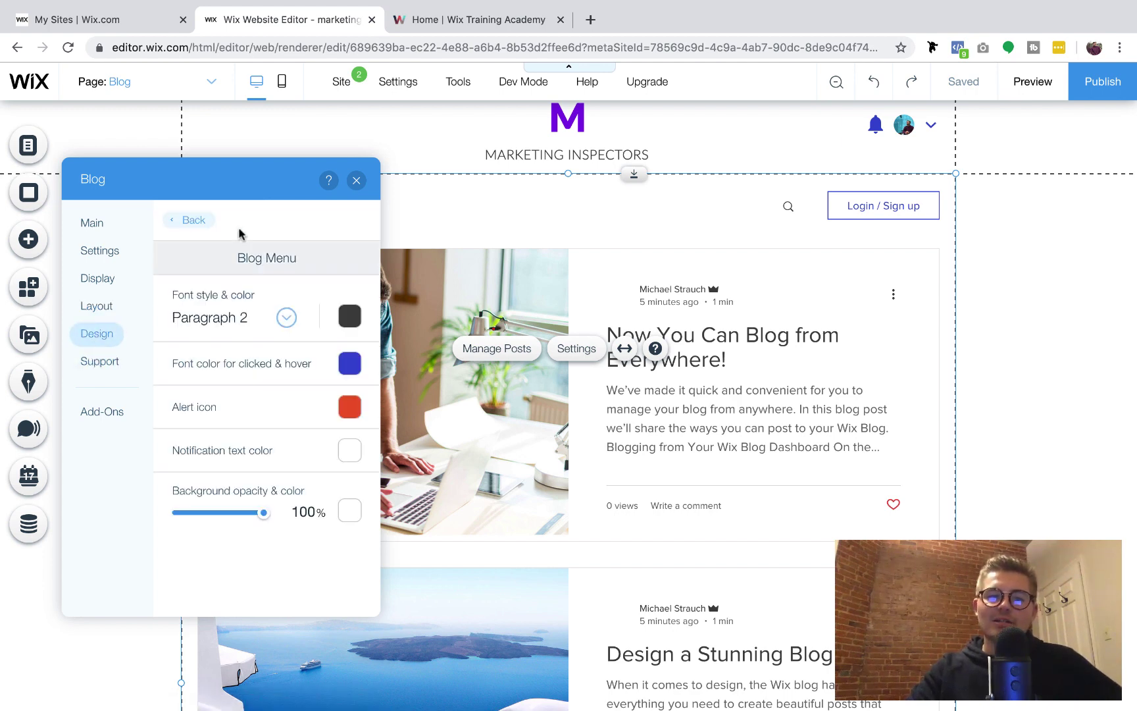
pyautogui.click(183, 222)
pyautogui.click(258, 269)
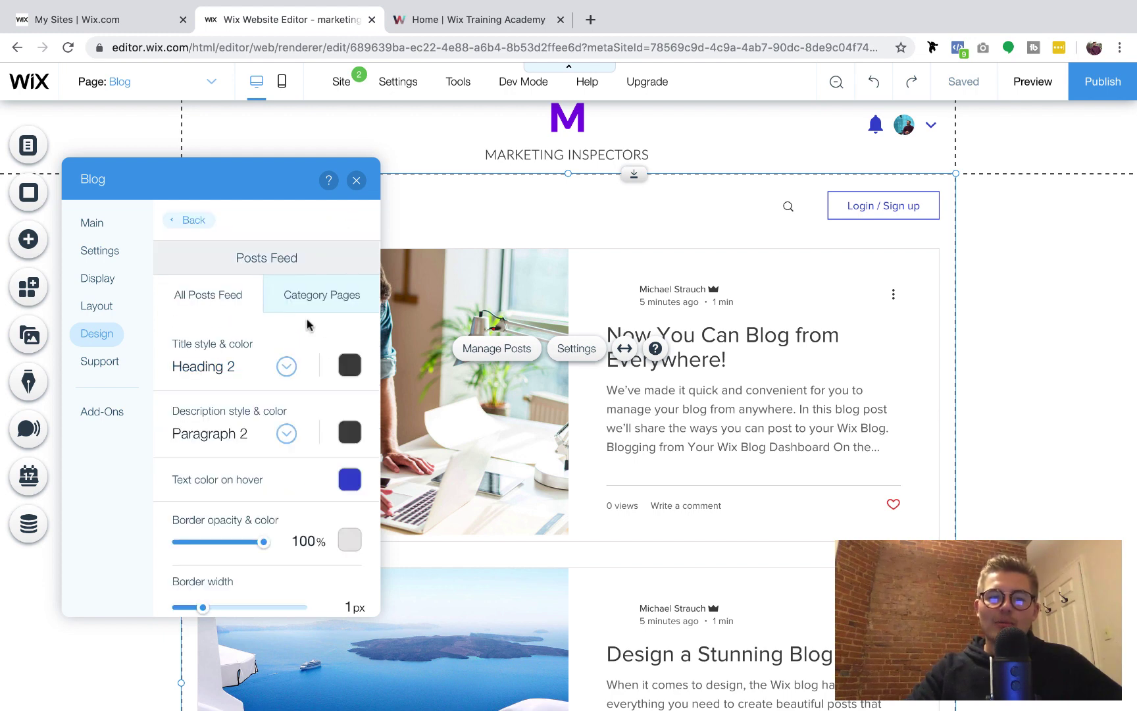
pyautogui.scroll(-2, 241, 412)
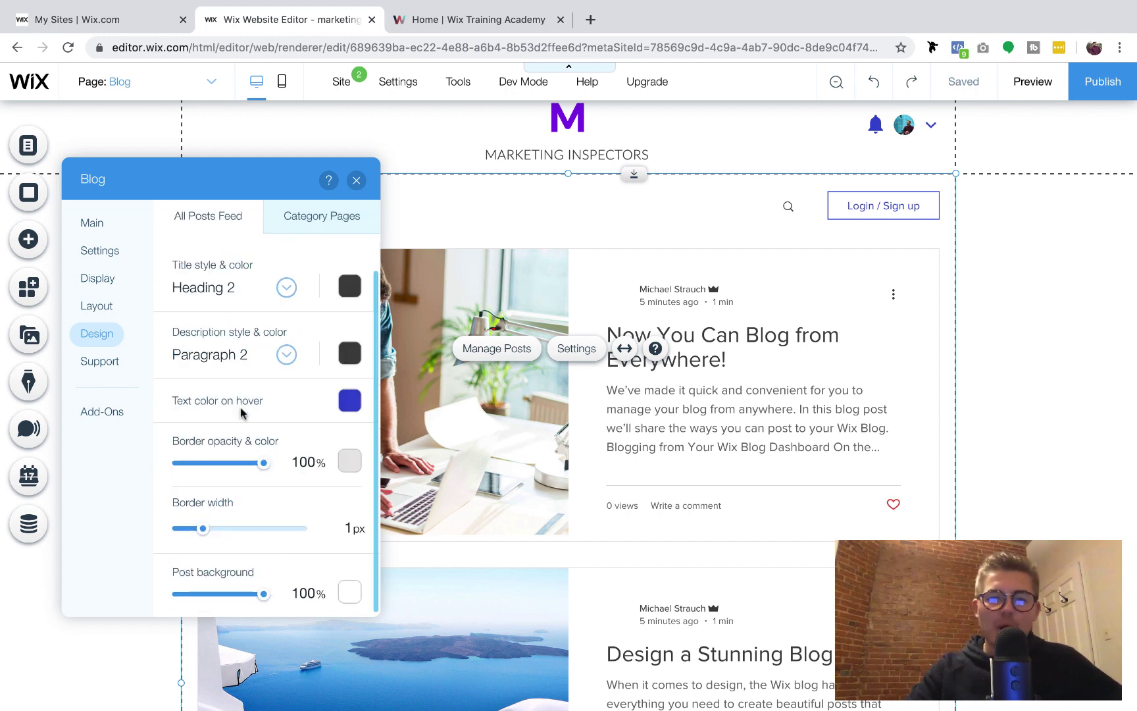
# - View the add-ons available for the blog, and close the blog settings
pyautogui.click(109, 412)
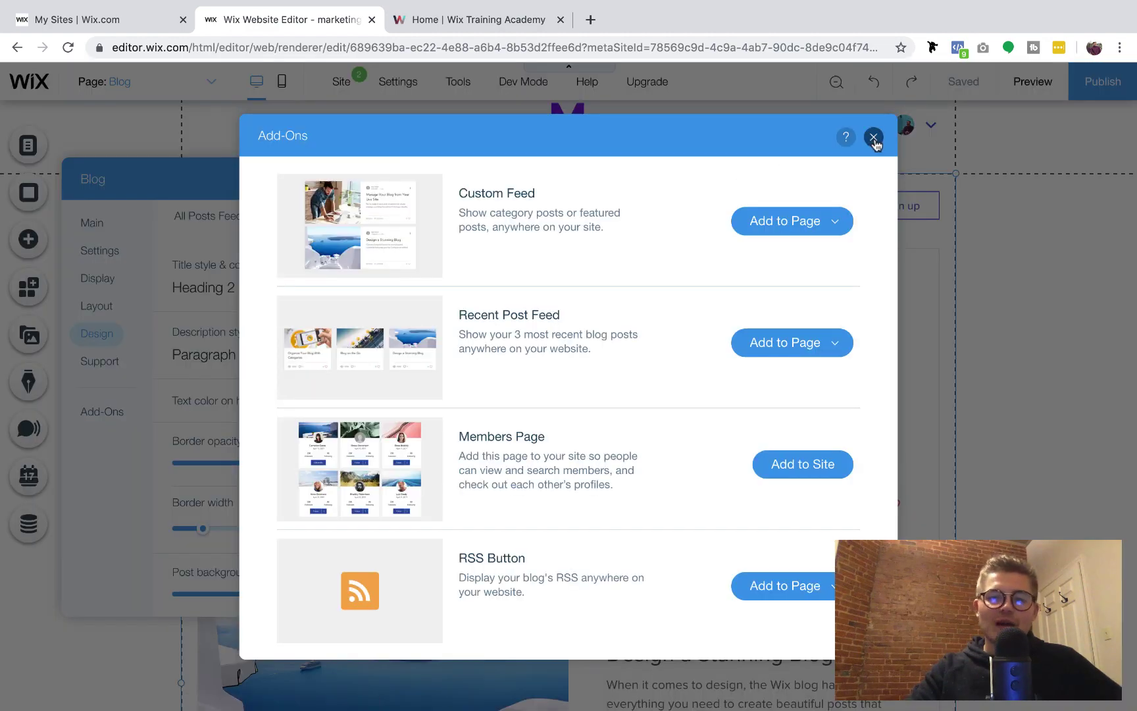
pyautogui.click(874, 138)
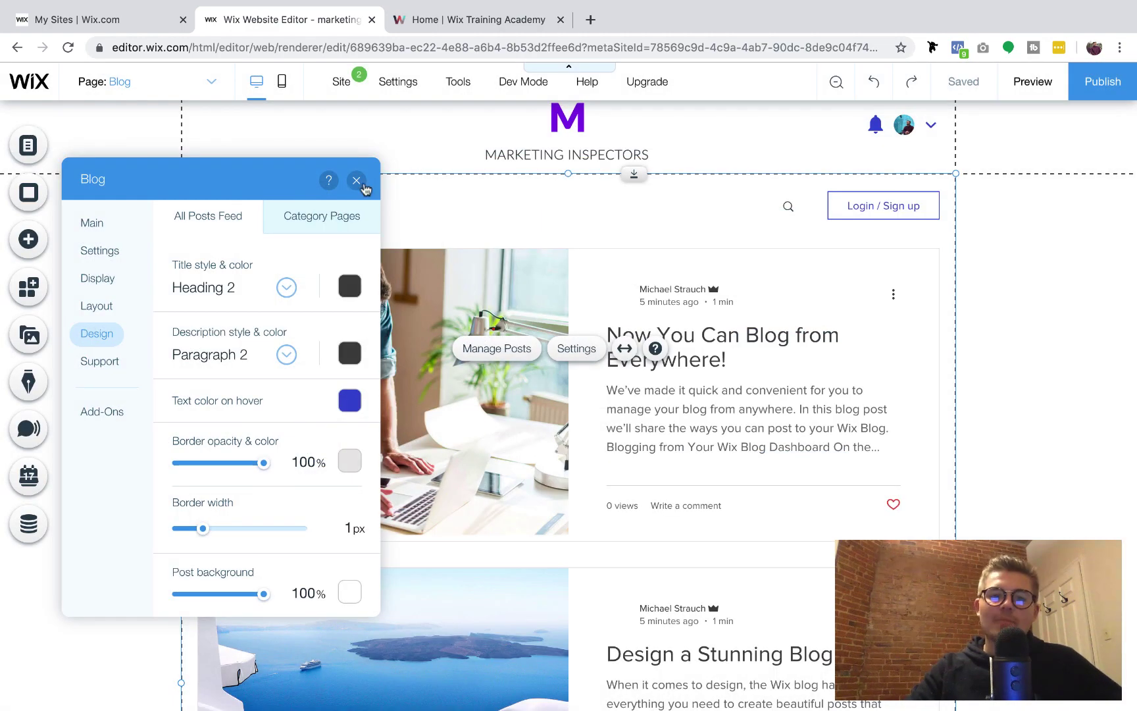
pyautogui.click(356, 181)
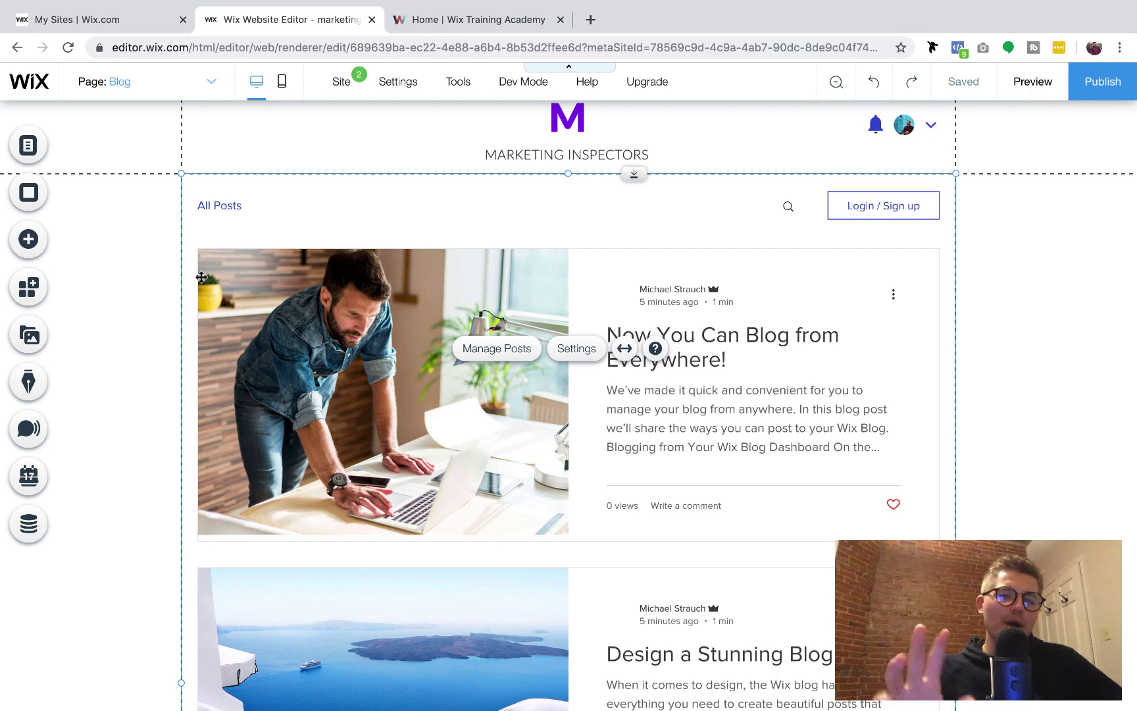
# - Open the blog's post management and review the posts by status, plus the extra actions for the post "Now You Can Blog from Everywhere!"
pyautogui.click(499, 359)
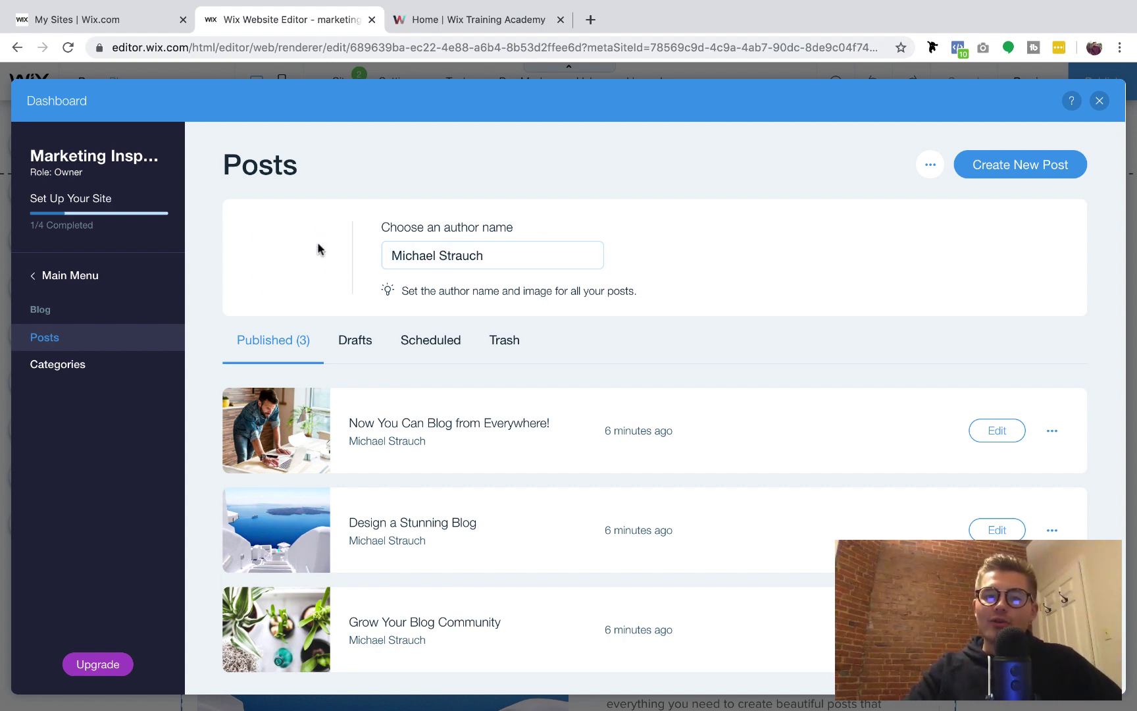
pyautogui.moveTo(287, 259)
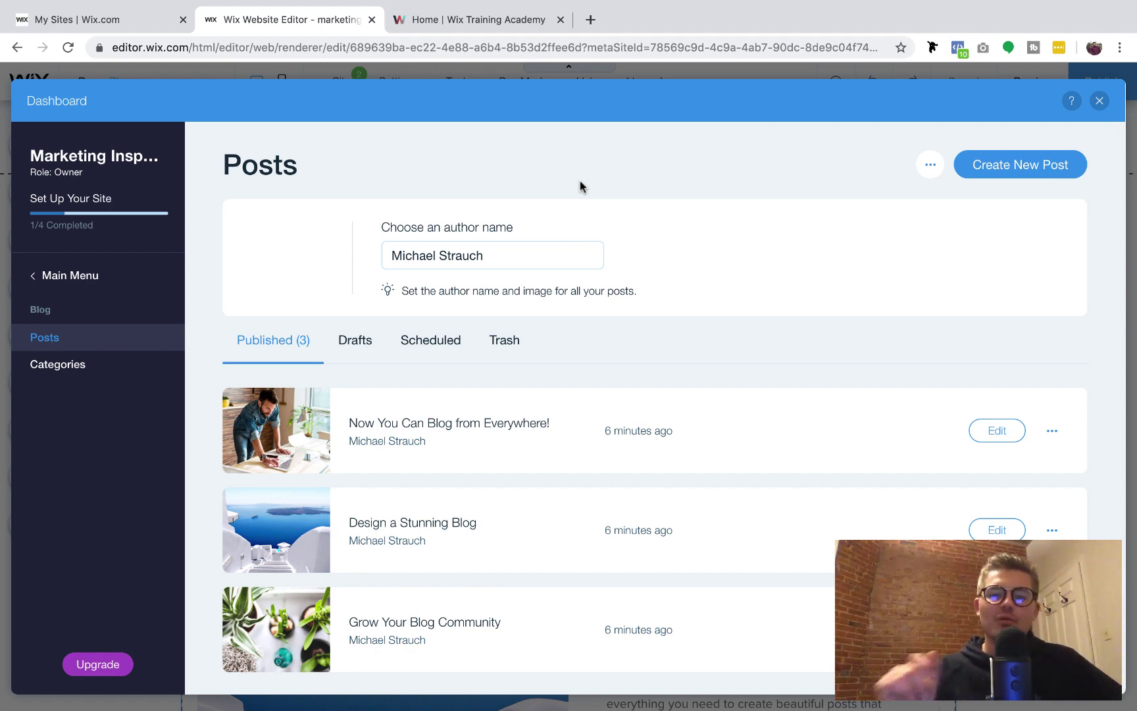
pyautogui.scroll(-2, 665, 343)
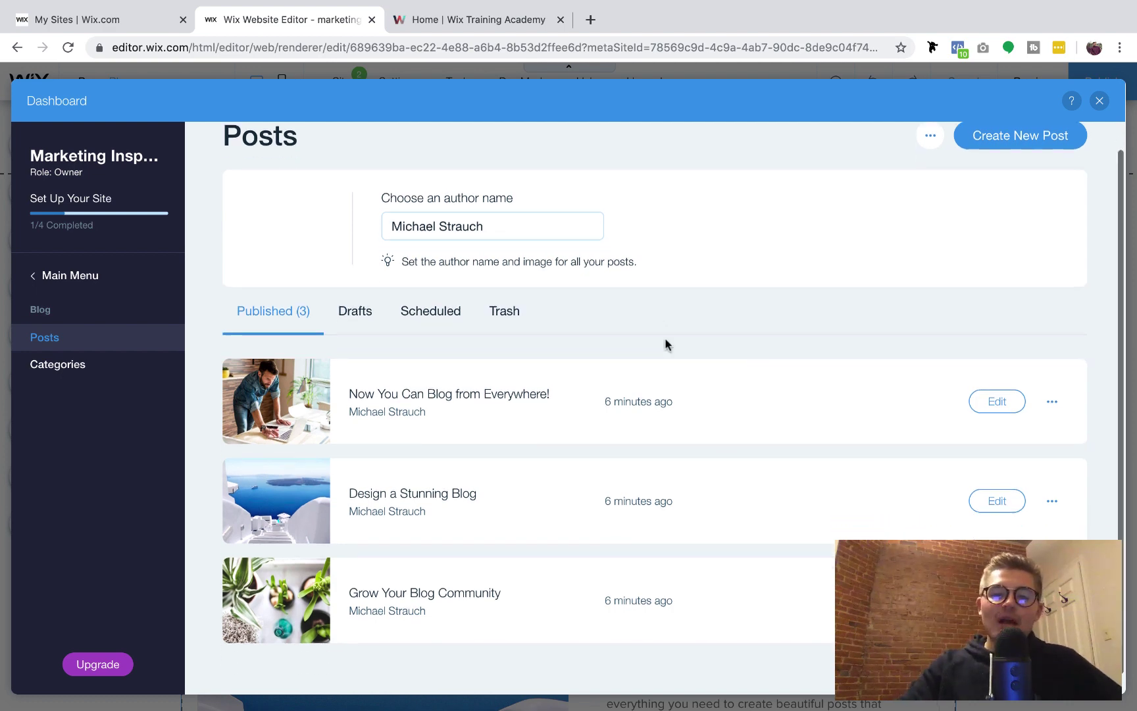
pyautogui.scroll(1, 654, 264)
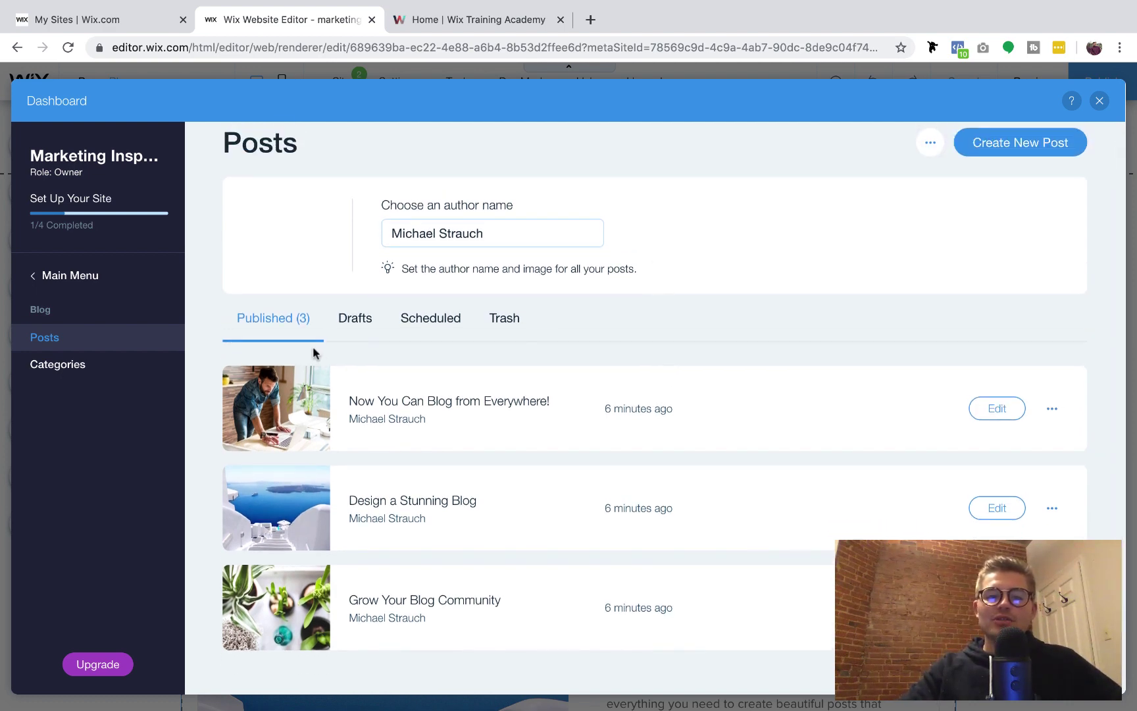
pyautogui.click(363, 329)
pyautogui.click(432, 324)
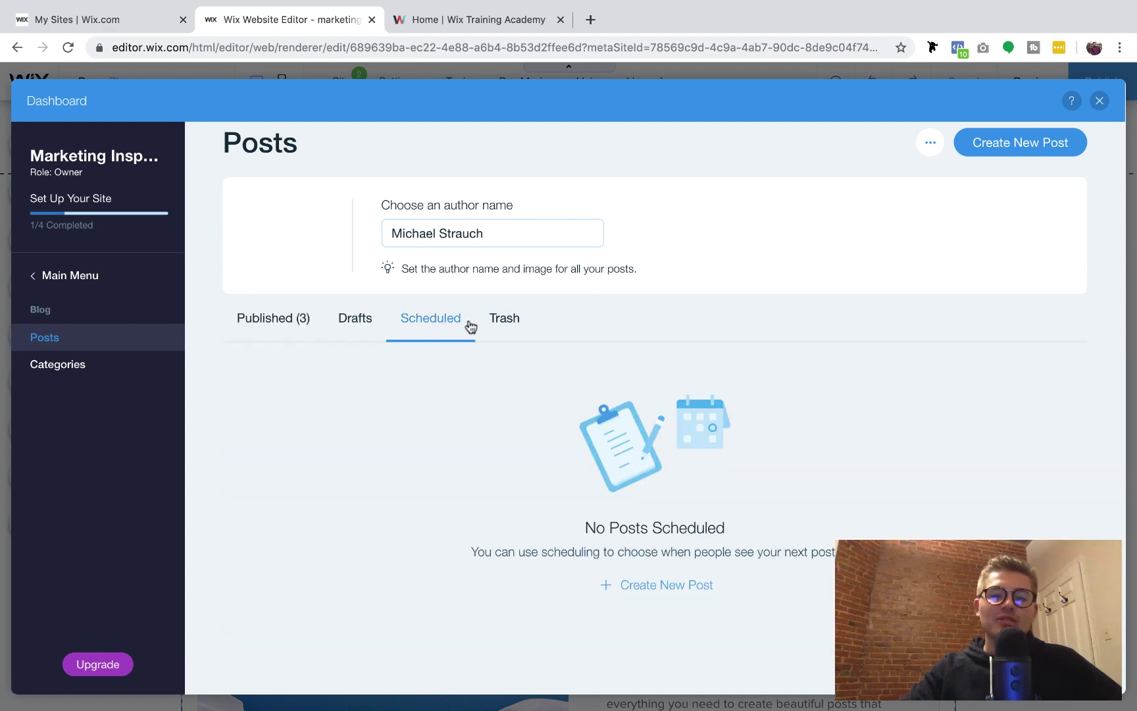
pyautogui.click(497, 324)
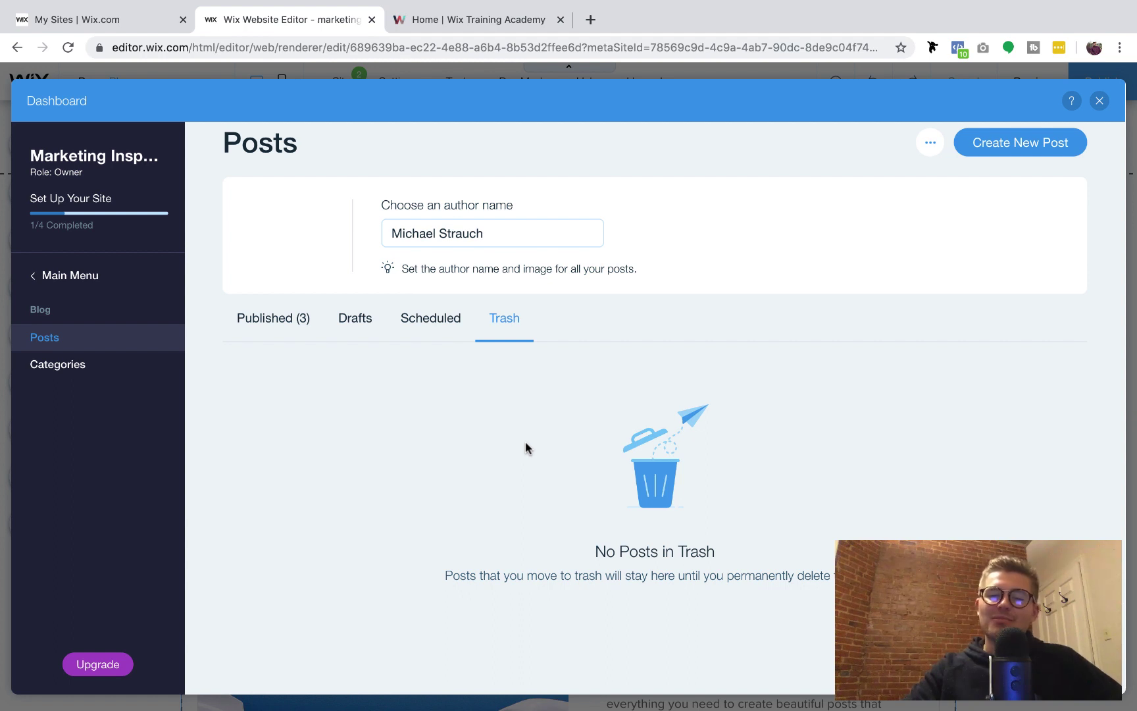
pyautogui.click(302, 318)
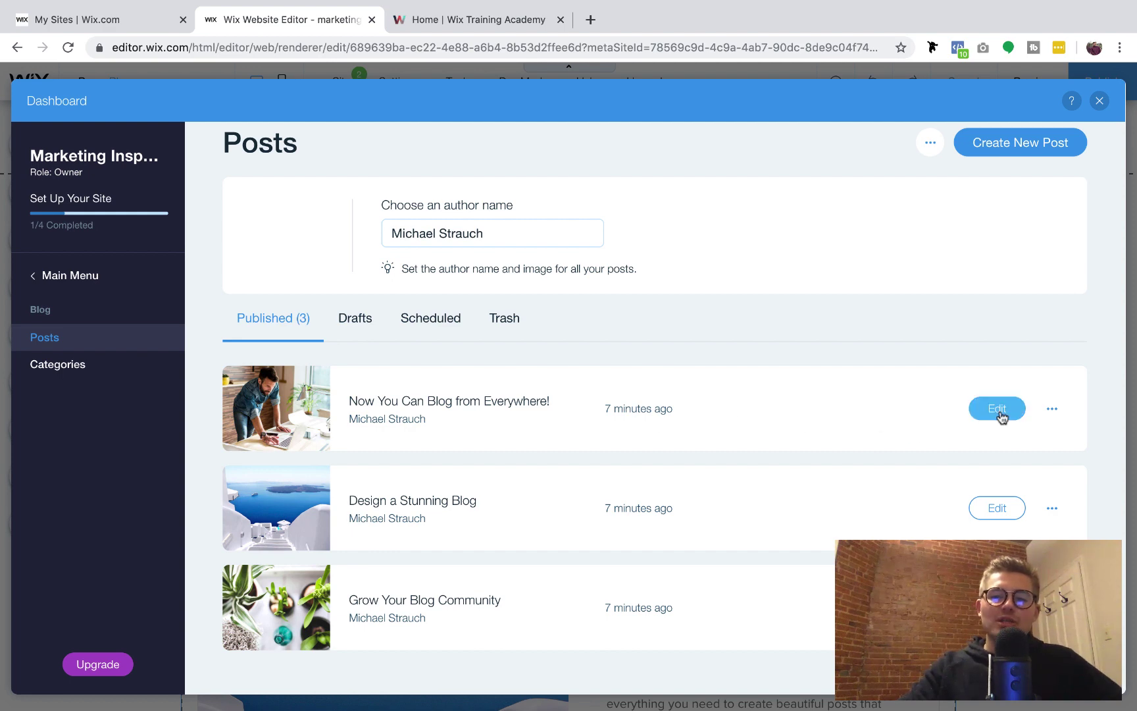
pyautogui.click(1053, 409)
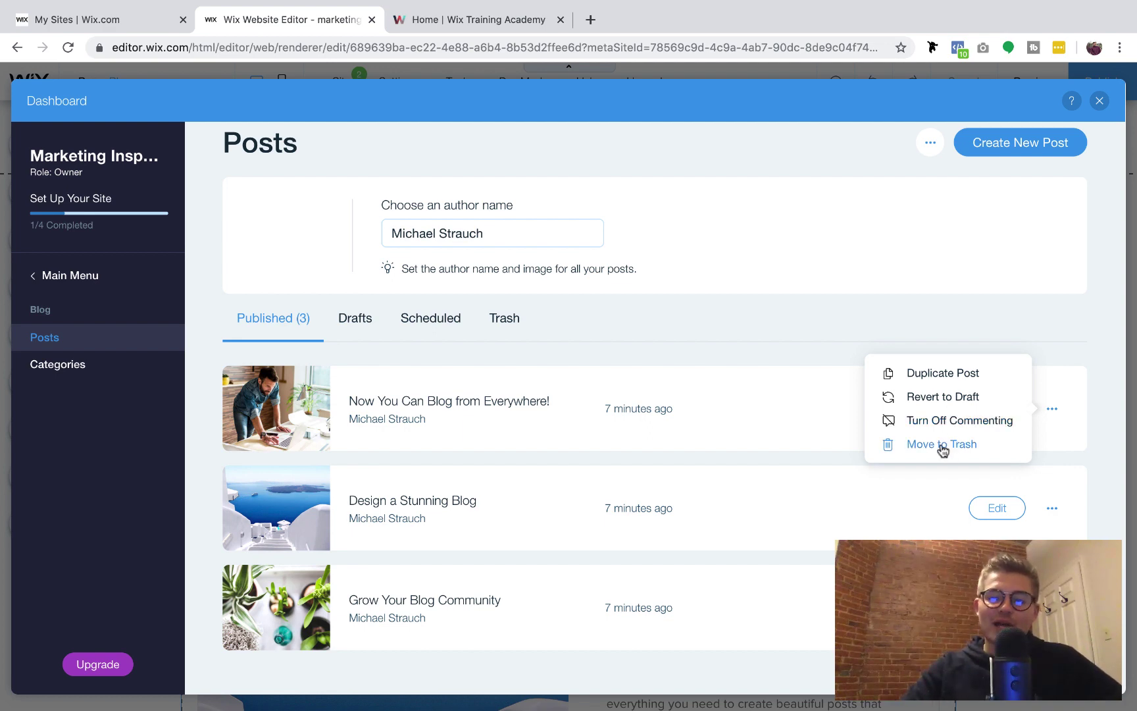
pyautogui.click(845, 355)
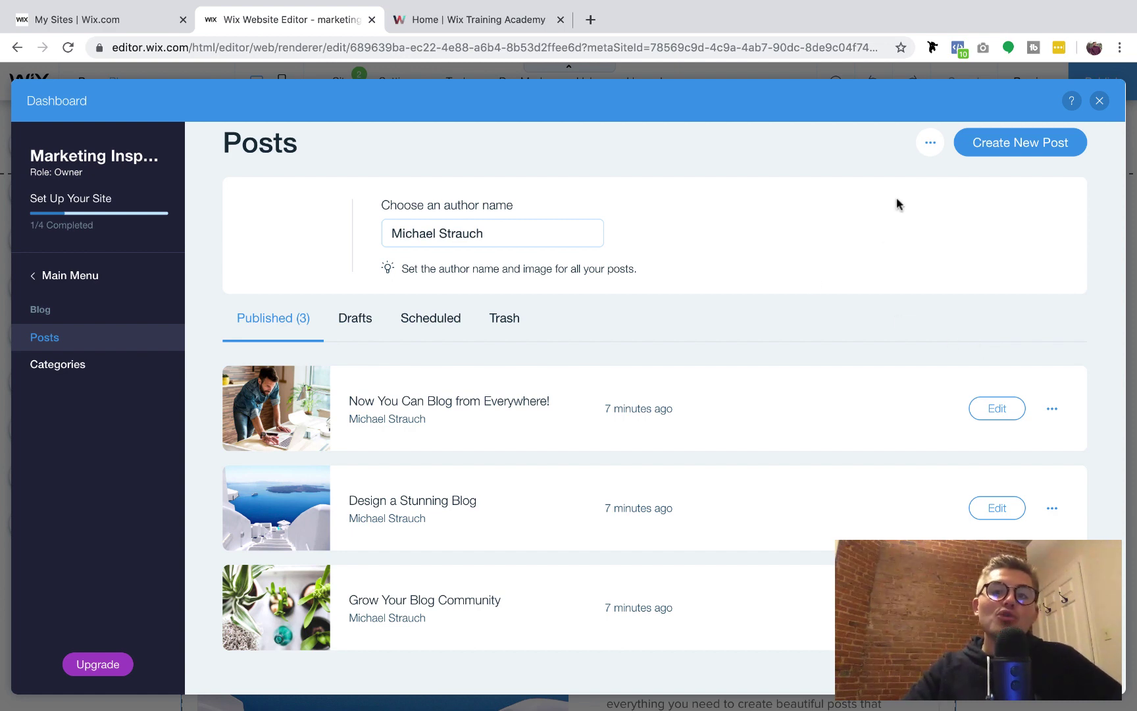
# - Start a new blank blog post from the Posts page of the dashboard
pyautogui.scroll(1, 995, 180)
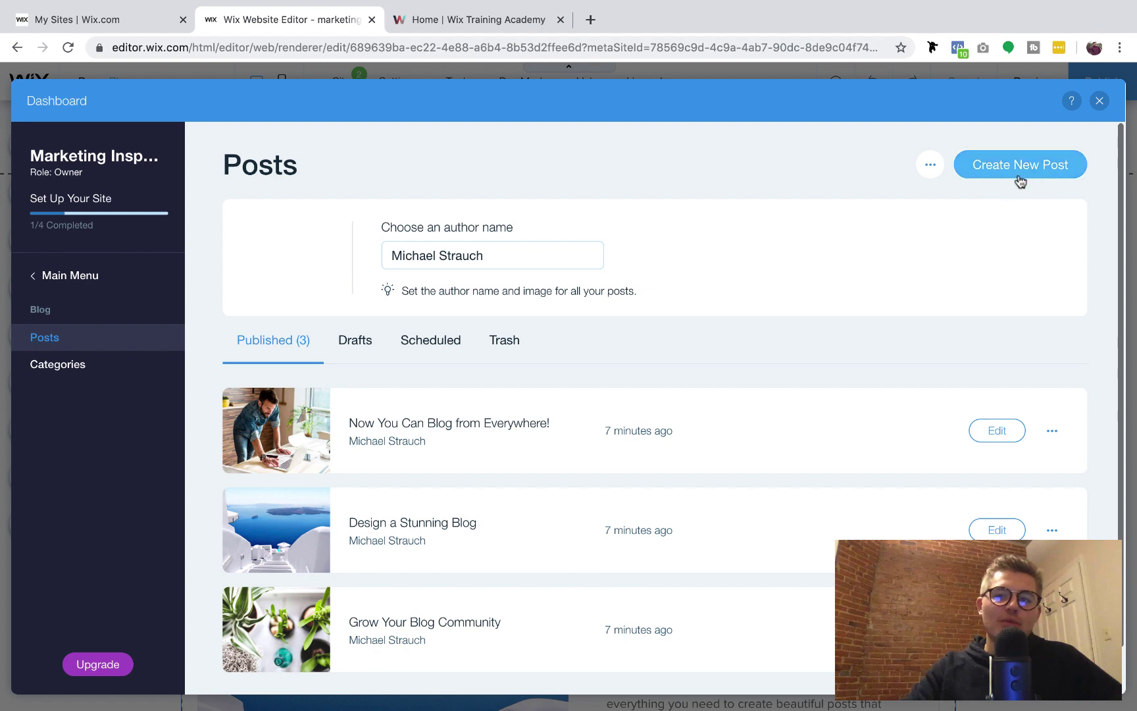
pyautogui.click(1025, 169)
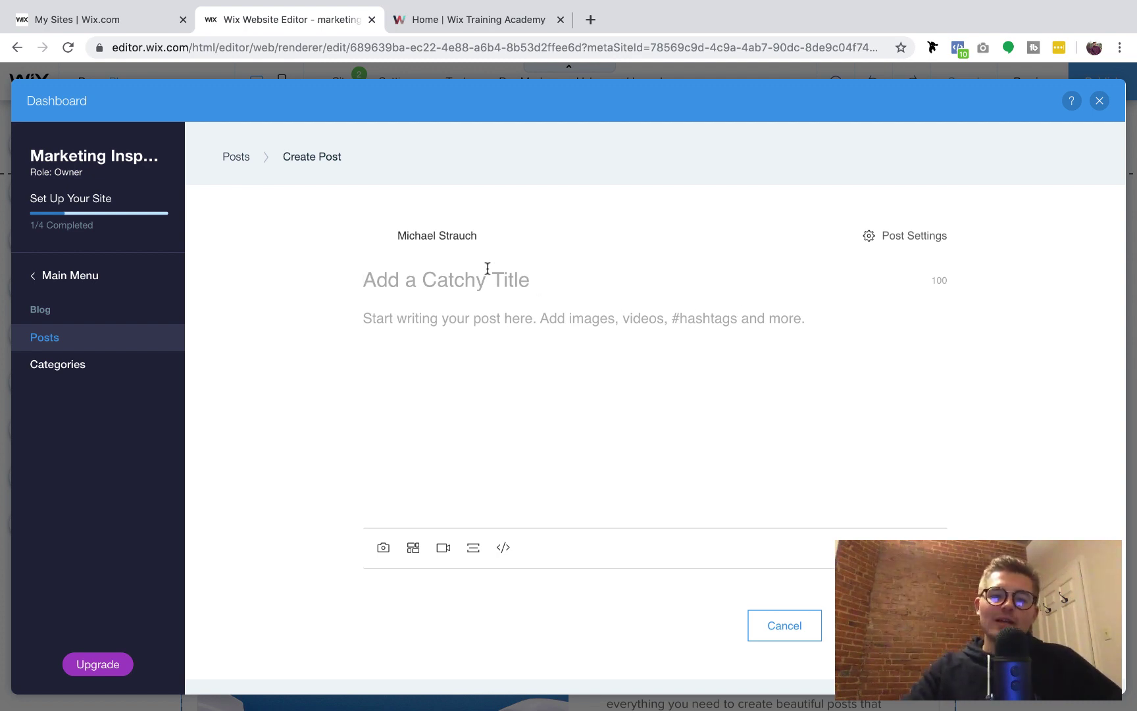
# - Enter "Title" as the title of the new blog post
pyautogui.write('t')
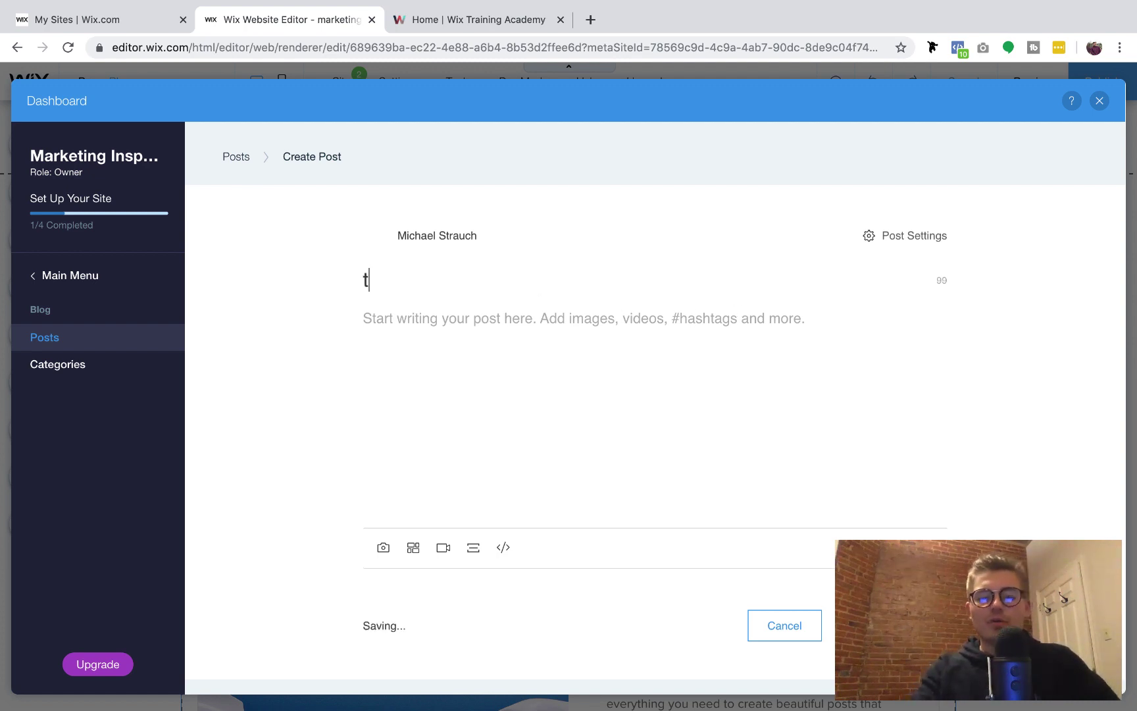
pyautogui.press('BackSpace')
pyautogui.write('Ti')
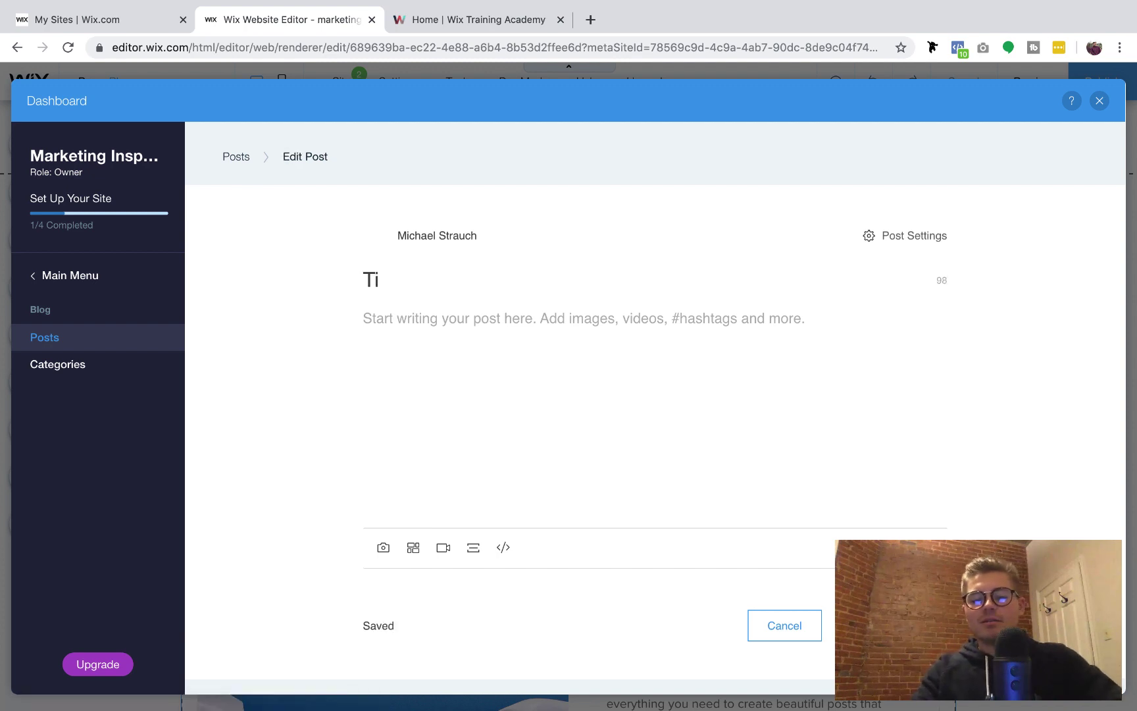
pyautogui.write('ltle')
# - Write "Hey Wix Nation!" as the post's body text, followed by two line breaks
pyautogui.click(453, 323)
pyautogui.write('h')
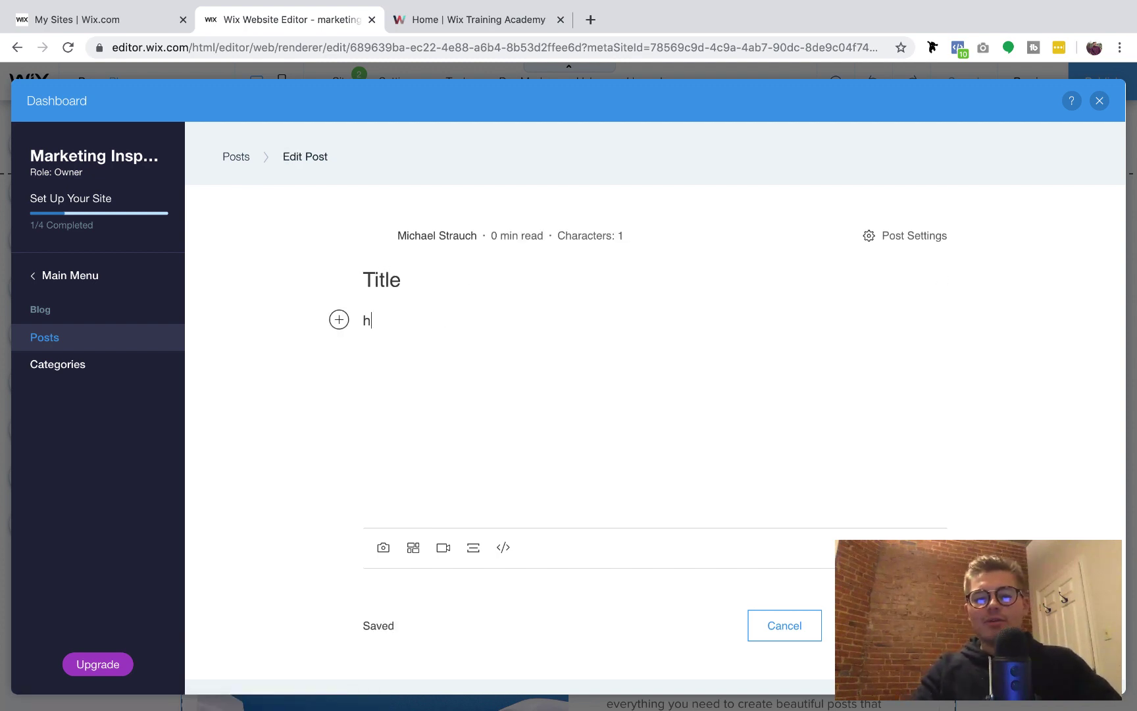
pyautogui.write('dhd')
pyautogui.press('BackSpace')
pyautogui.press('BackSpace')
pyautogui.press('BackSpace')
pyautogui.press('BackSpace')
pyautogui.write('Hey')
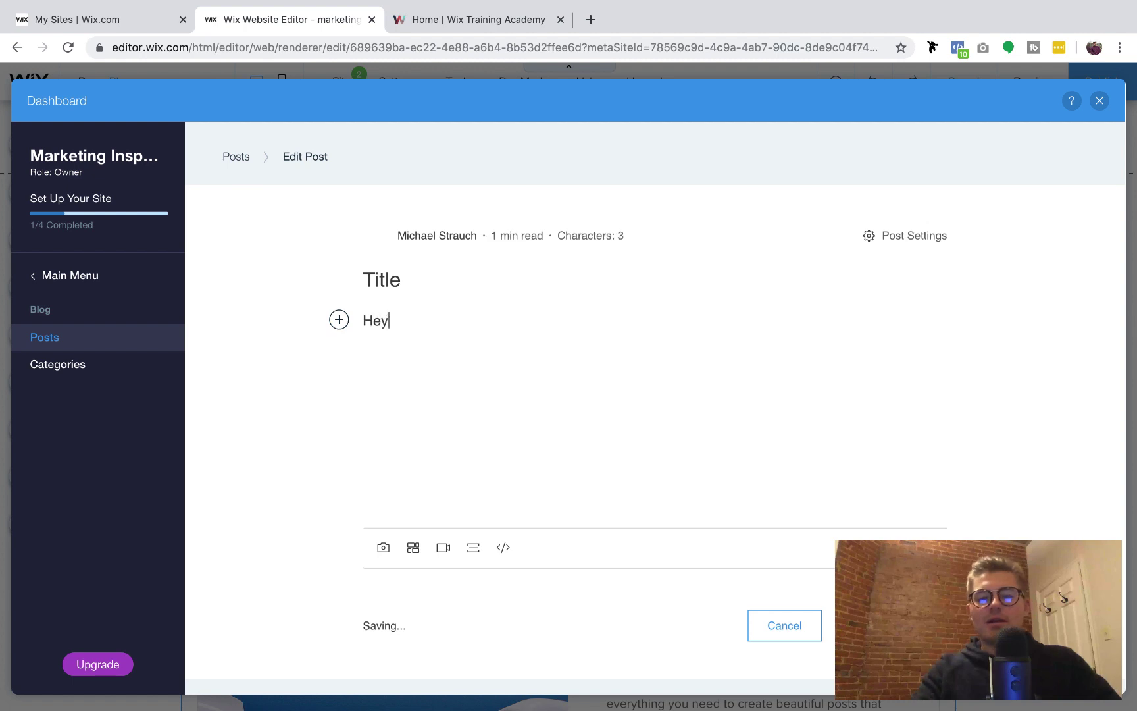
pyautogui.write(' Wix Nation!')
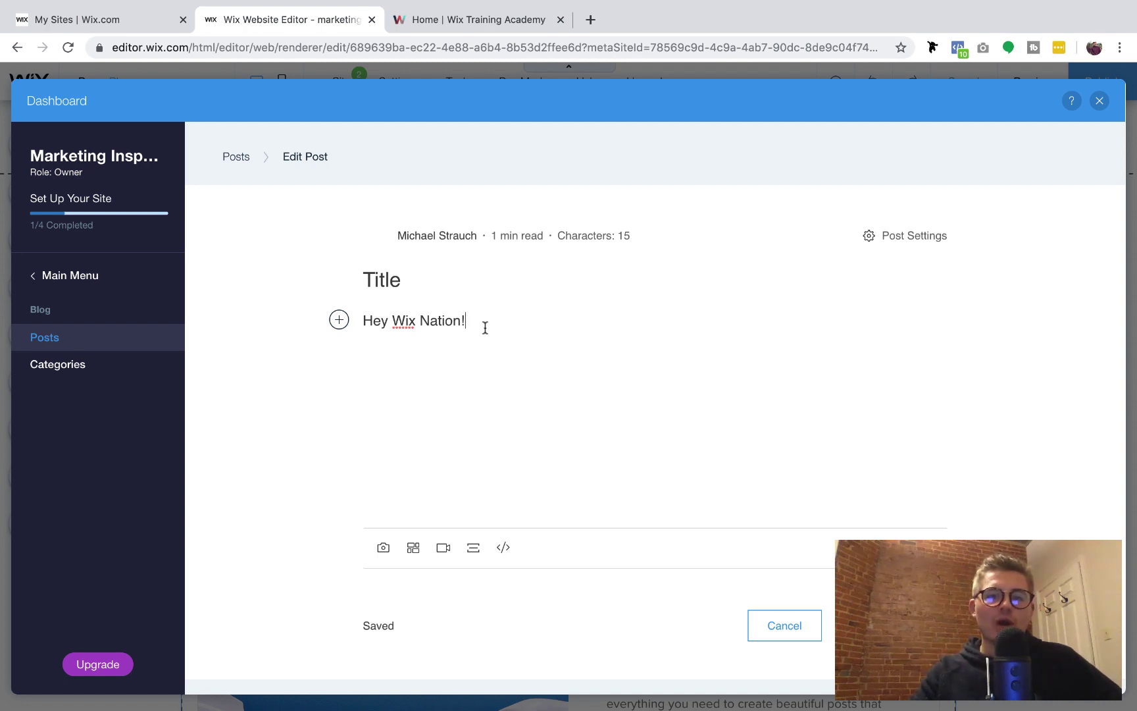
pyautogui.press('Return')
pyautogui.press('Return')
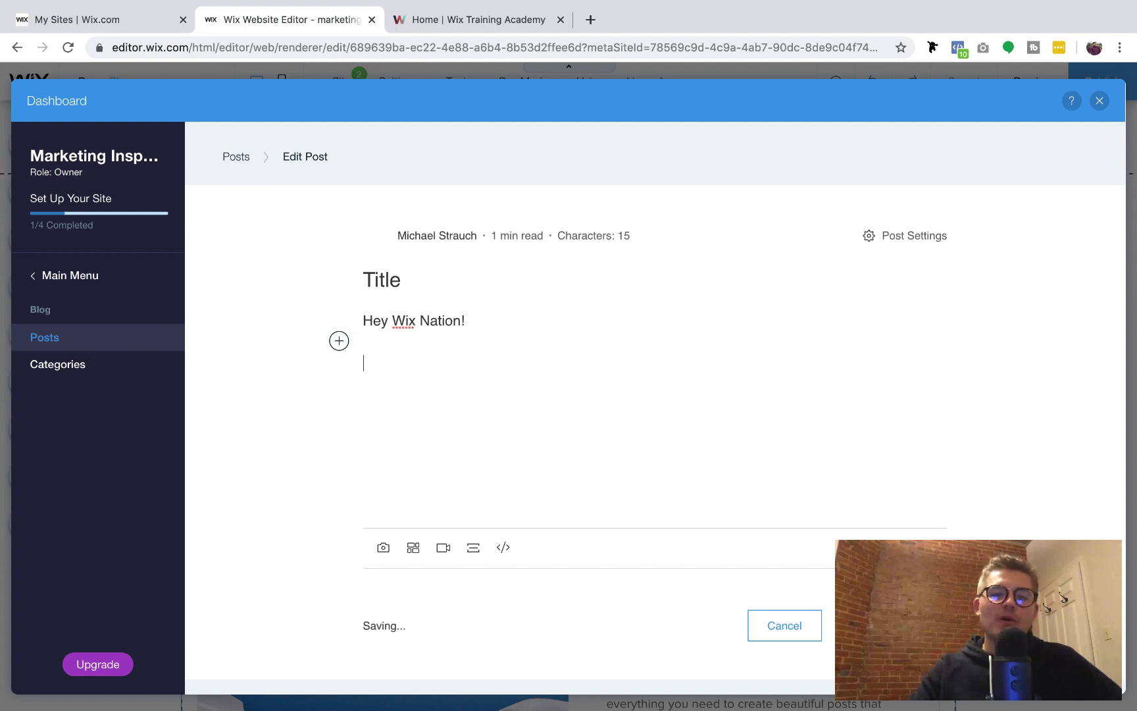
# - Insert an HTML embed block below the post's greeting and delete the block again
pyautogui.click(339, 362)
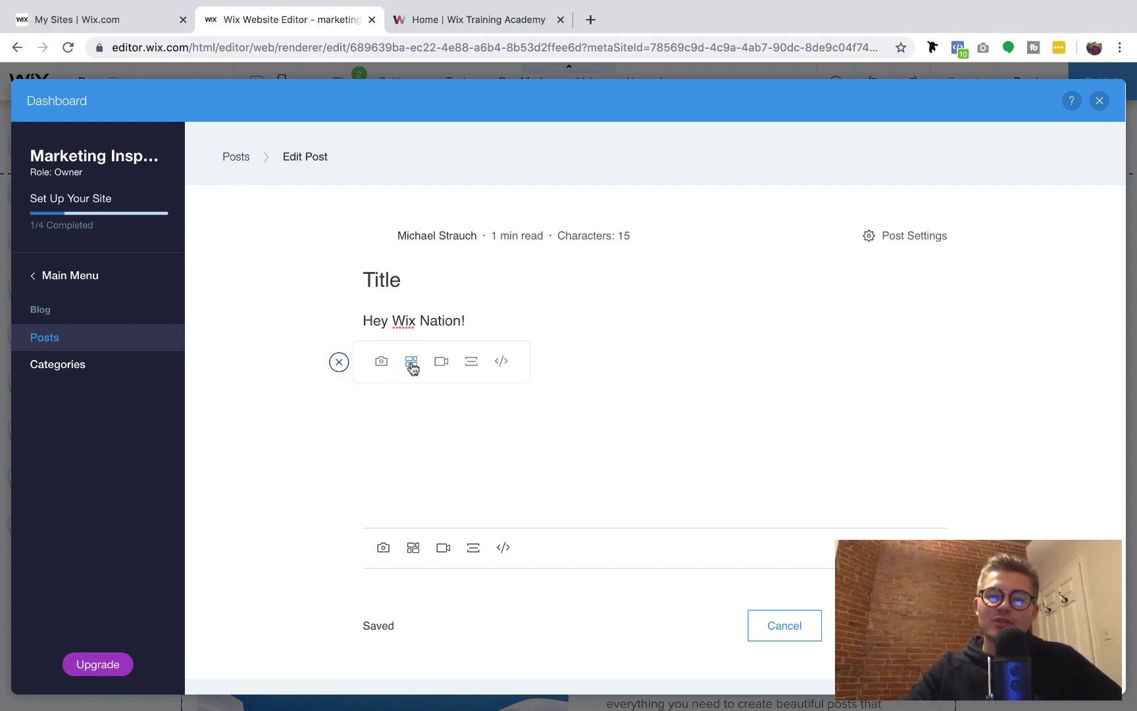
pyautogui.click(504, 363)
pyautogui.scroll(-3, 614, 417)
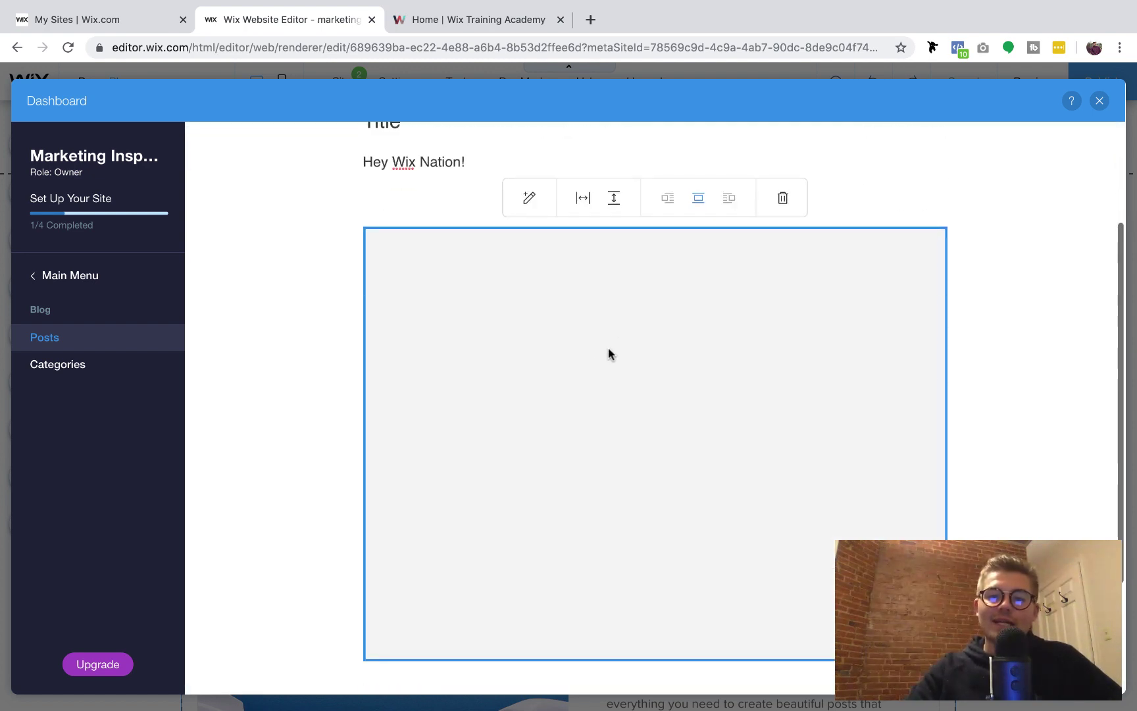
pyautogui.click(783, 200)
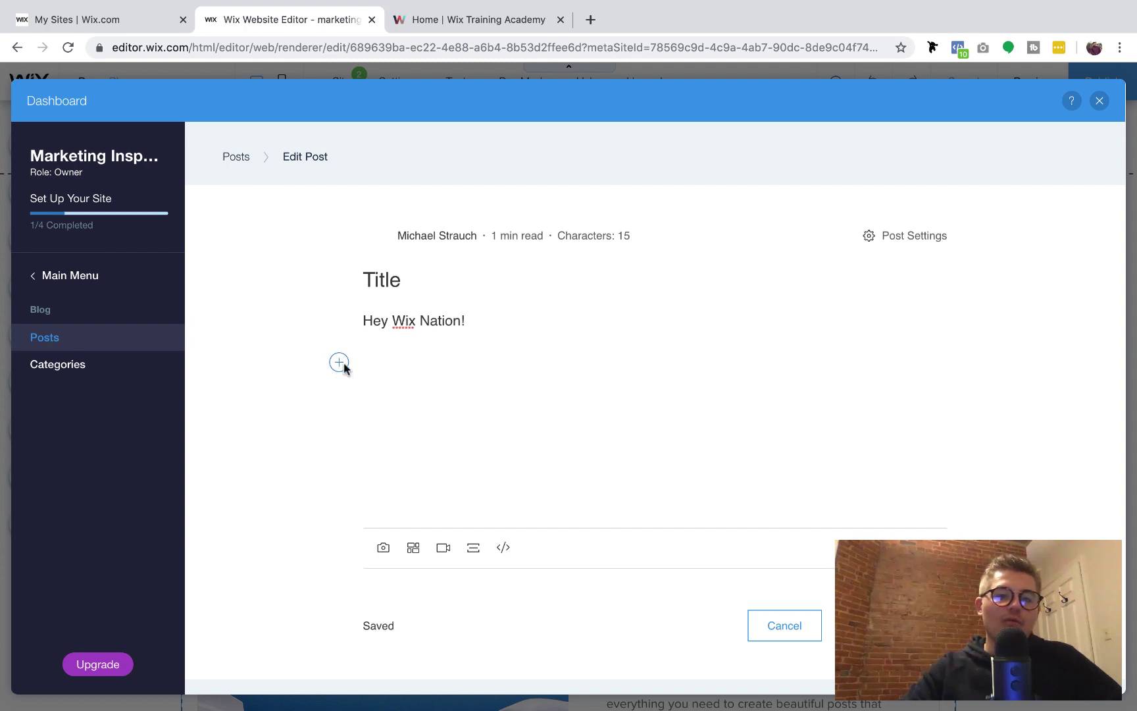
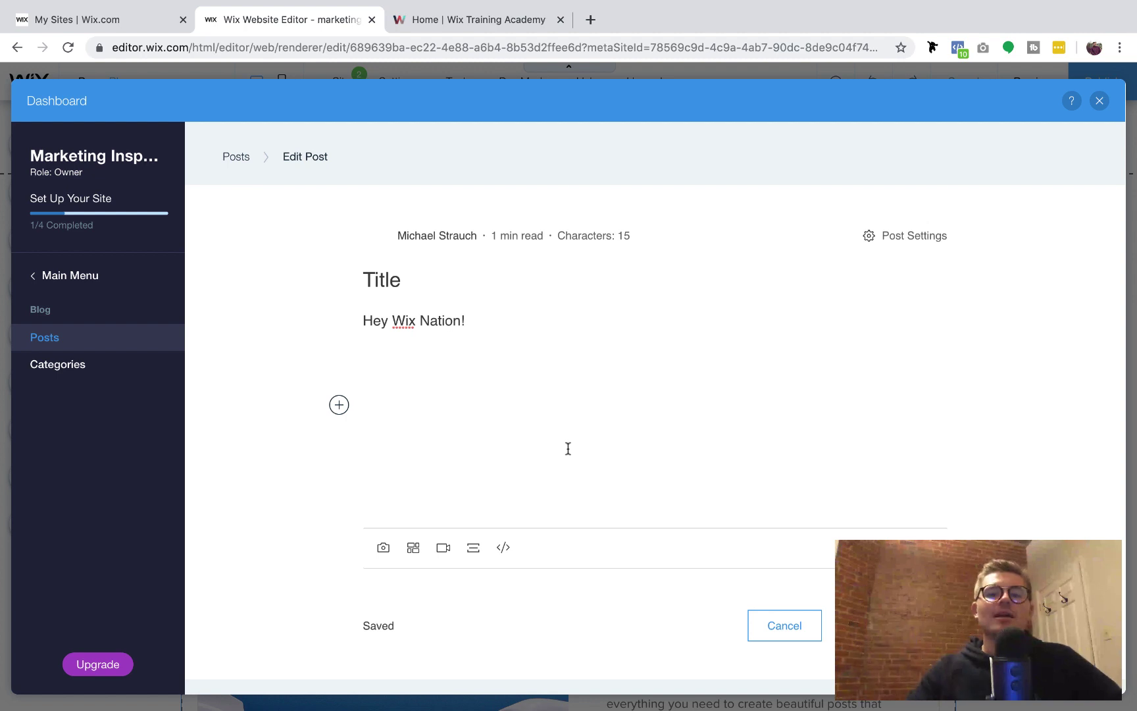
# - Examine the post's general settings, including the publish date calendar, author, excerpt and cover image options
pyautogui.click(913, 237)
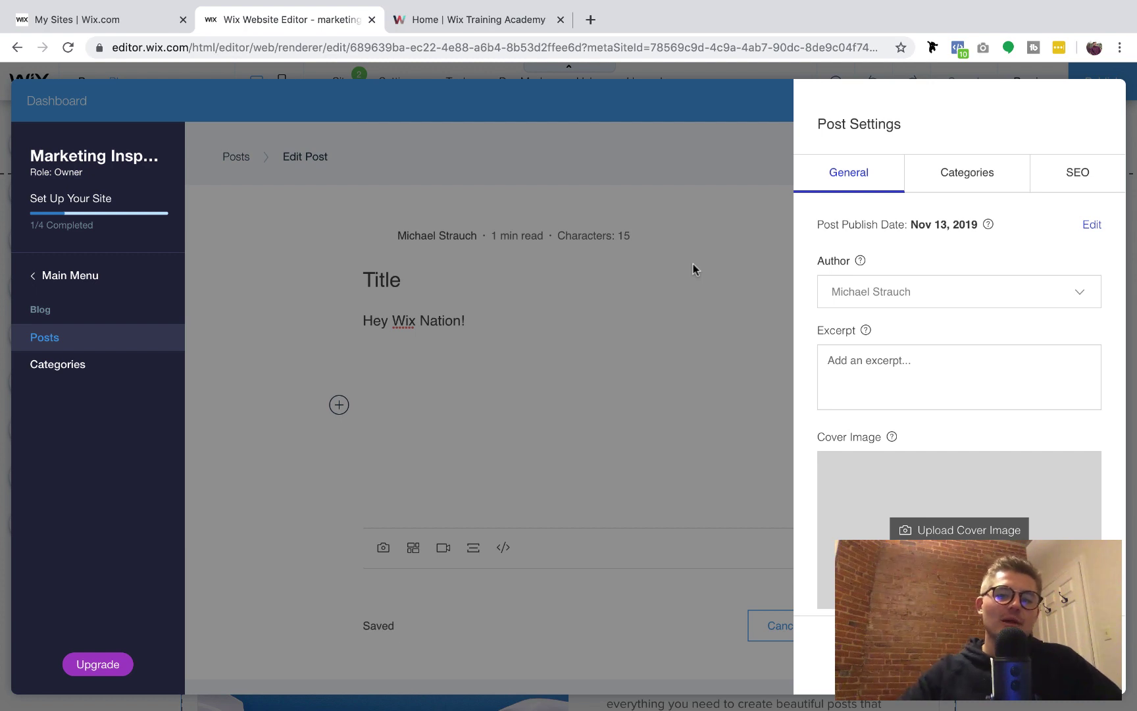
pyautogui.click(1092, 225)
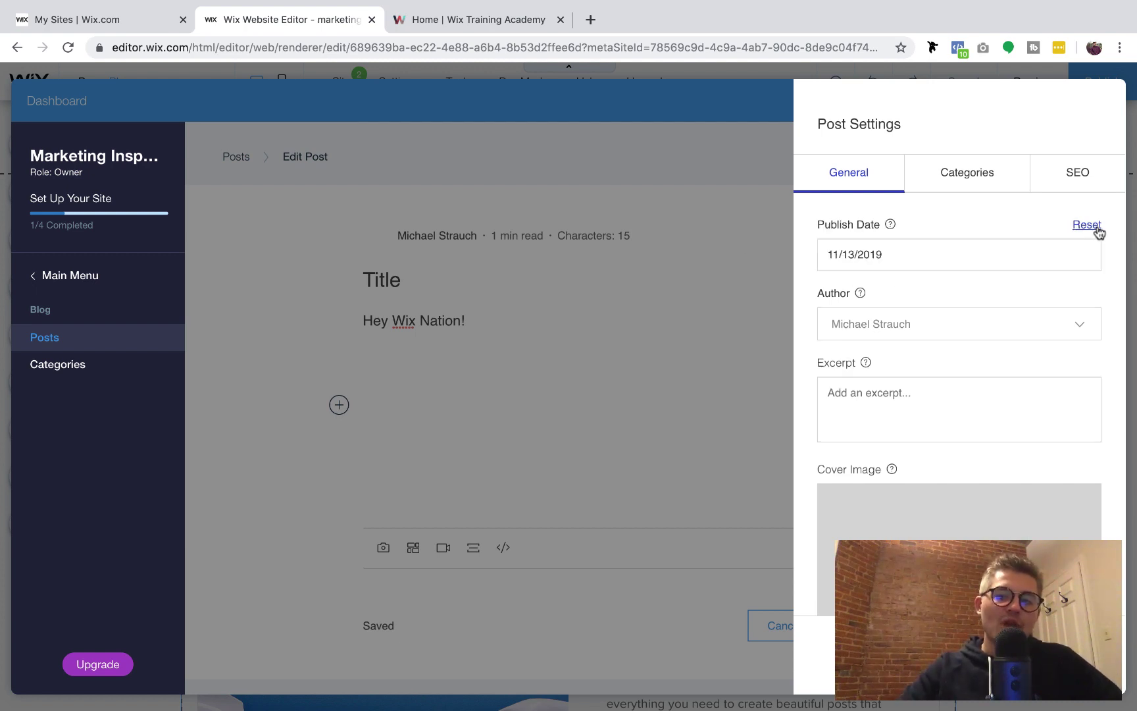
pyautogui.click(871, 254)
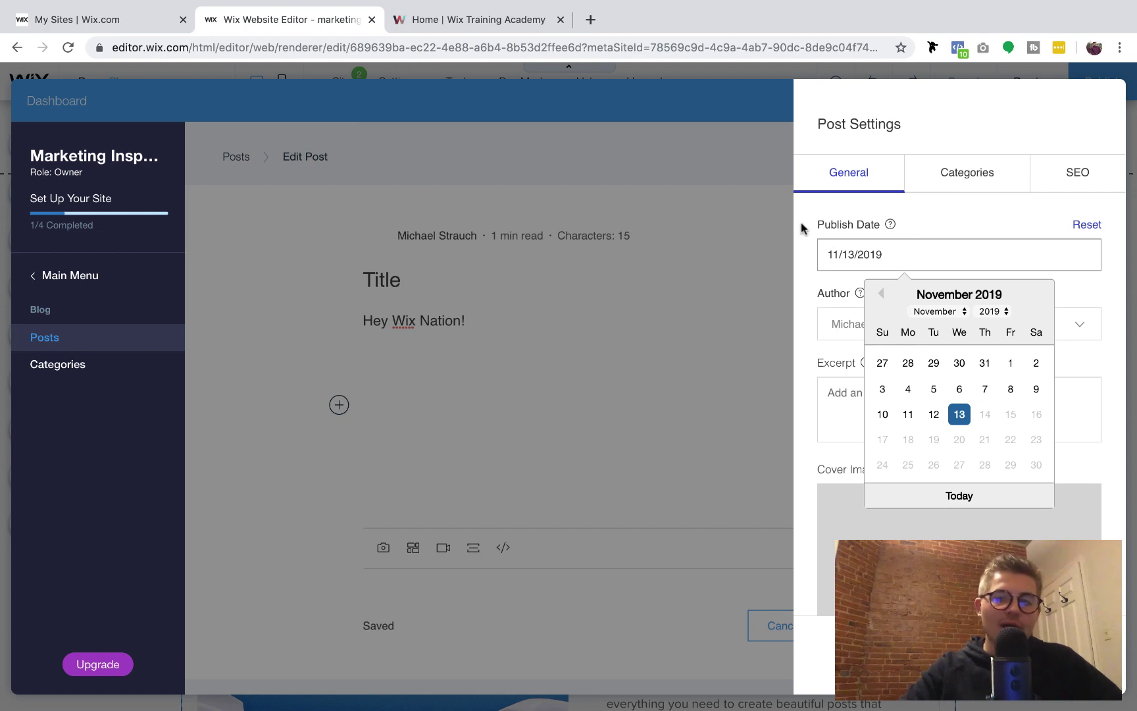
pyautogui.click(812, 204)
pyautogui.scroll(-1, 936, 274)
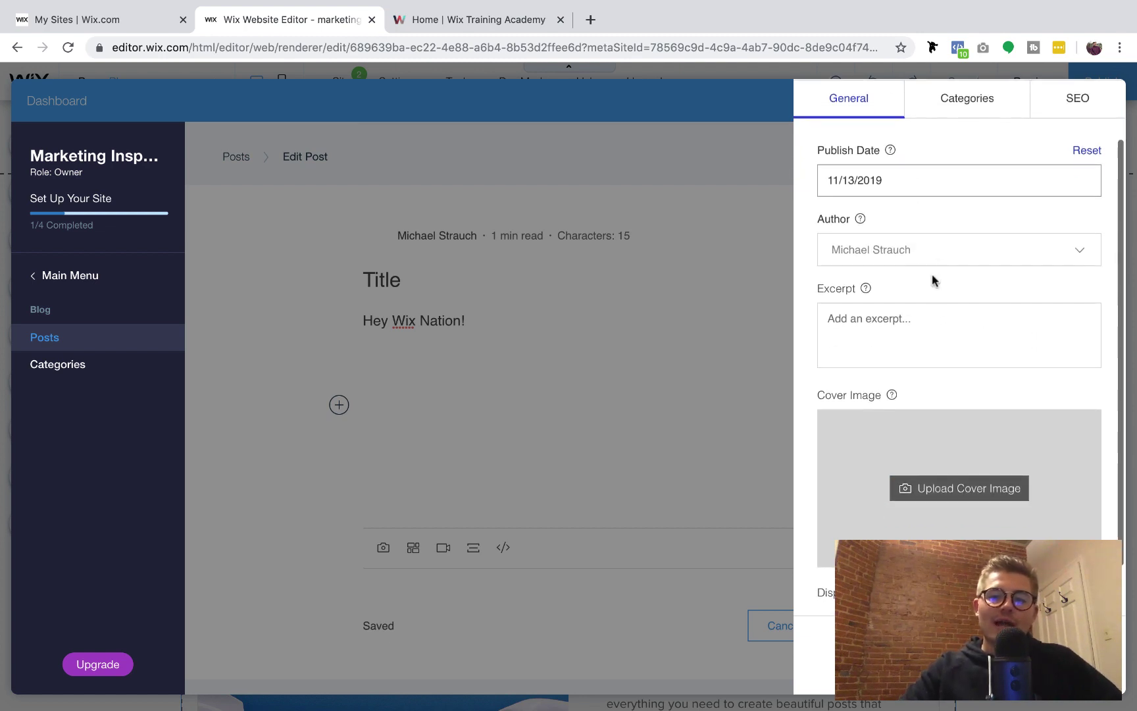
pyautogui.click(919, 317)
pyautogui.scroll(-1, 919, 318)
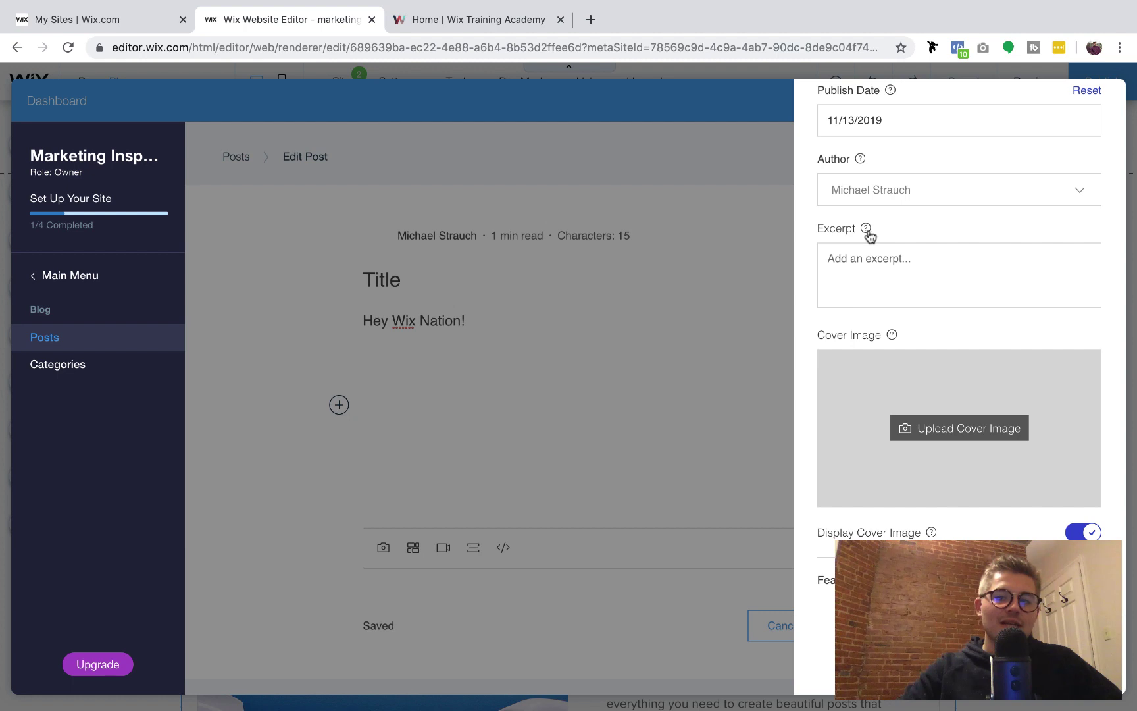
pyautogui.moveTo(868, 230)
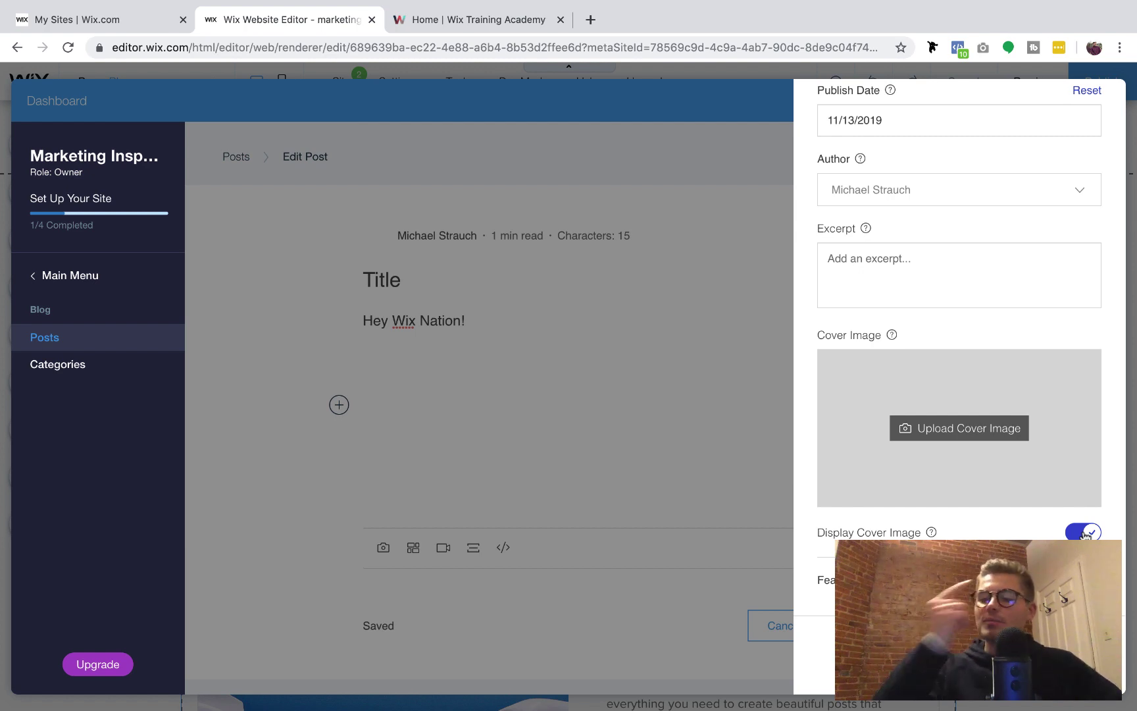
pyautogui.scroll(3, 1027, 401)
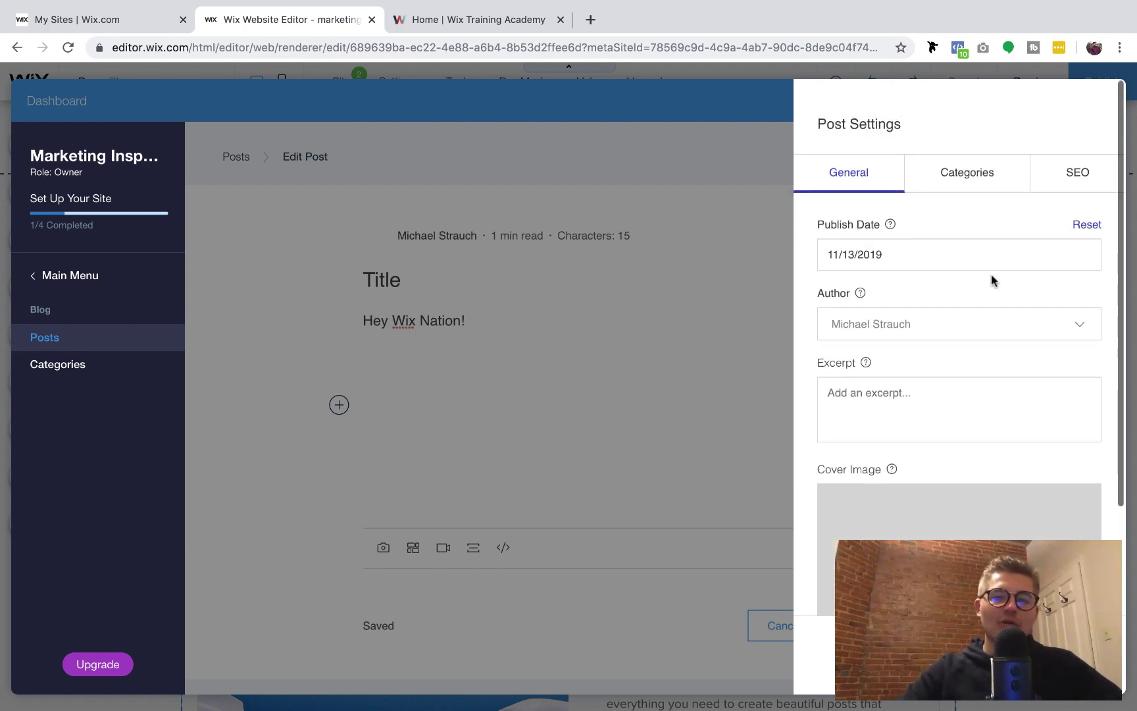
# - Review the post's category options and its SEO fields for URL, search title and description, and close the post settings
pyautogui.click(997, 184)
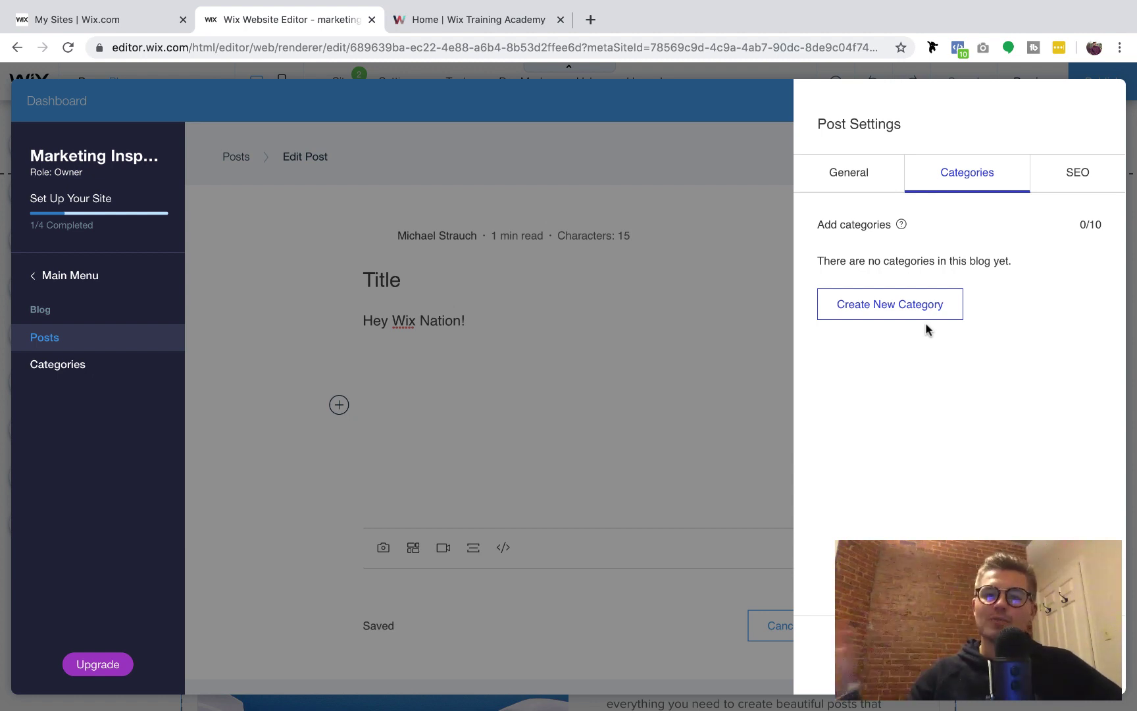
pyautogui.click(1086, 182)
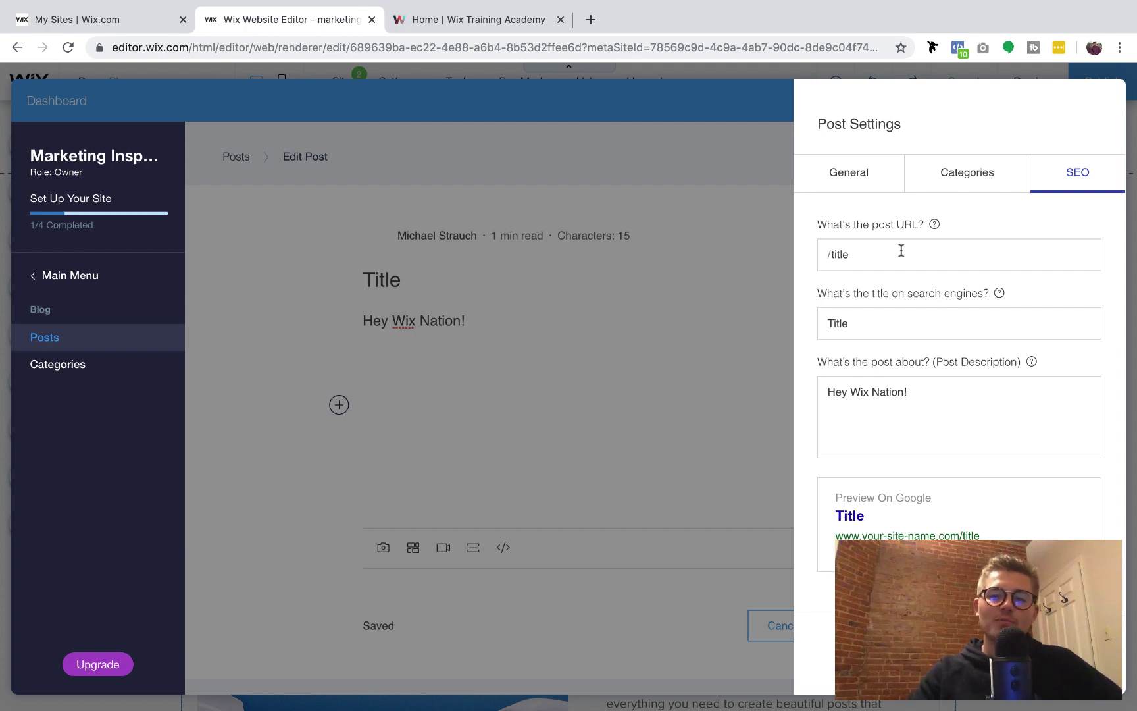
pyautogui.click(878, 260)
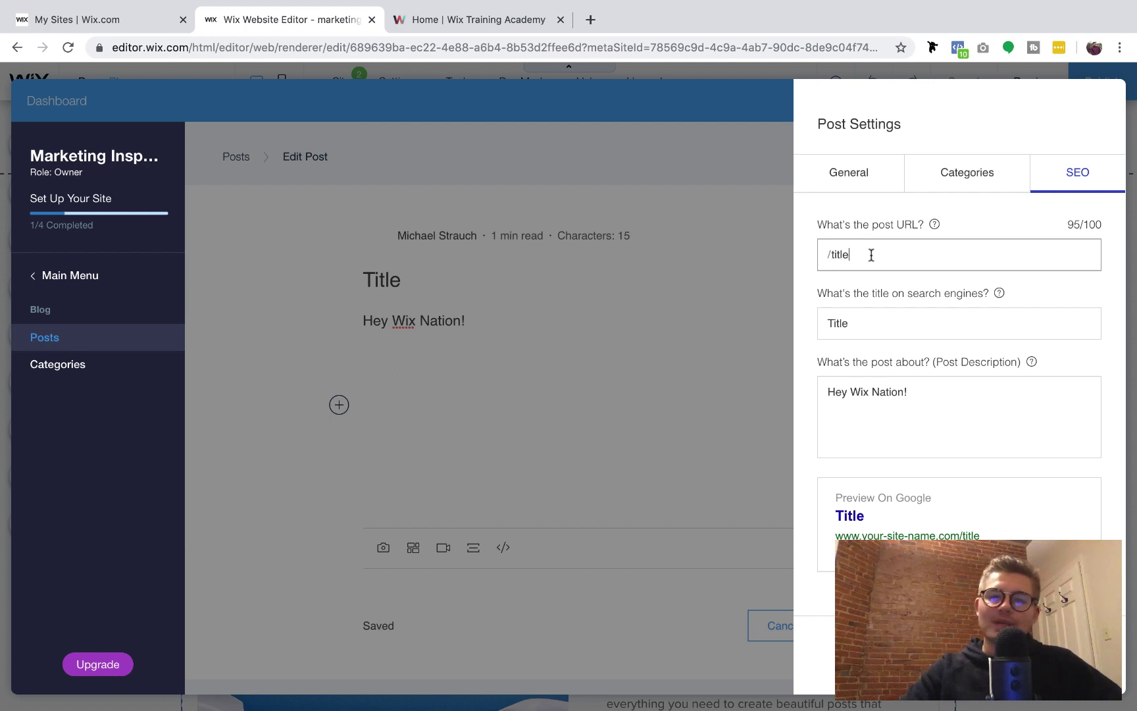
pyautogui.click(880, 316)
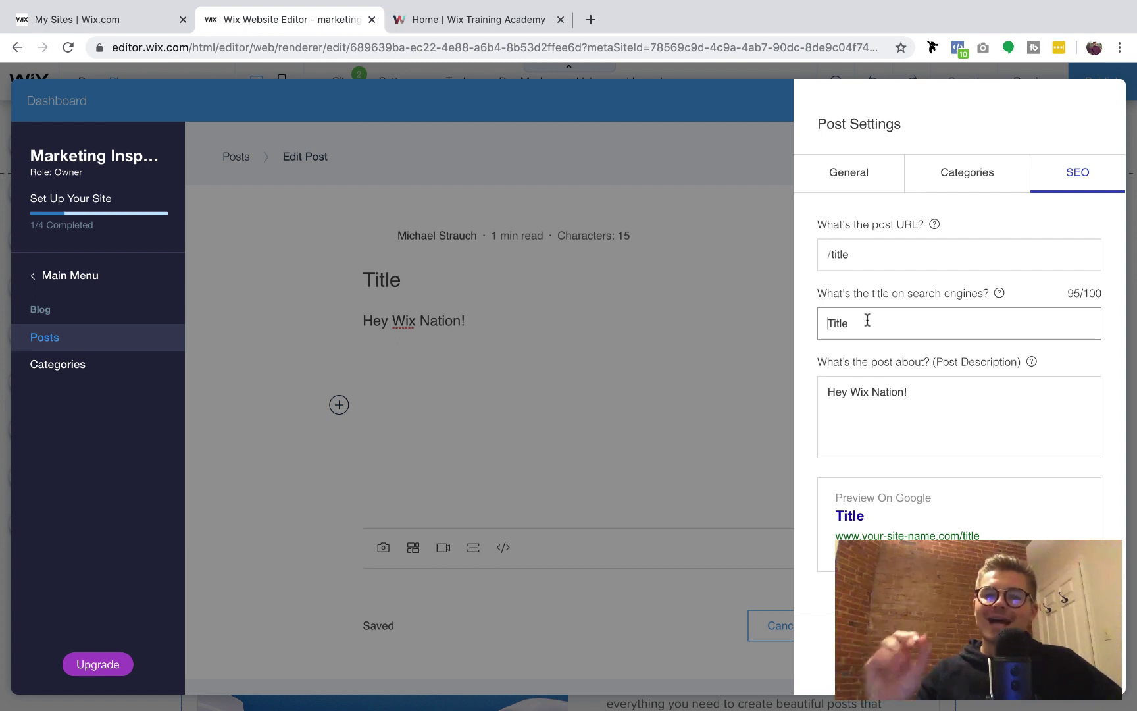
pyautogui.click(915, 397)
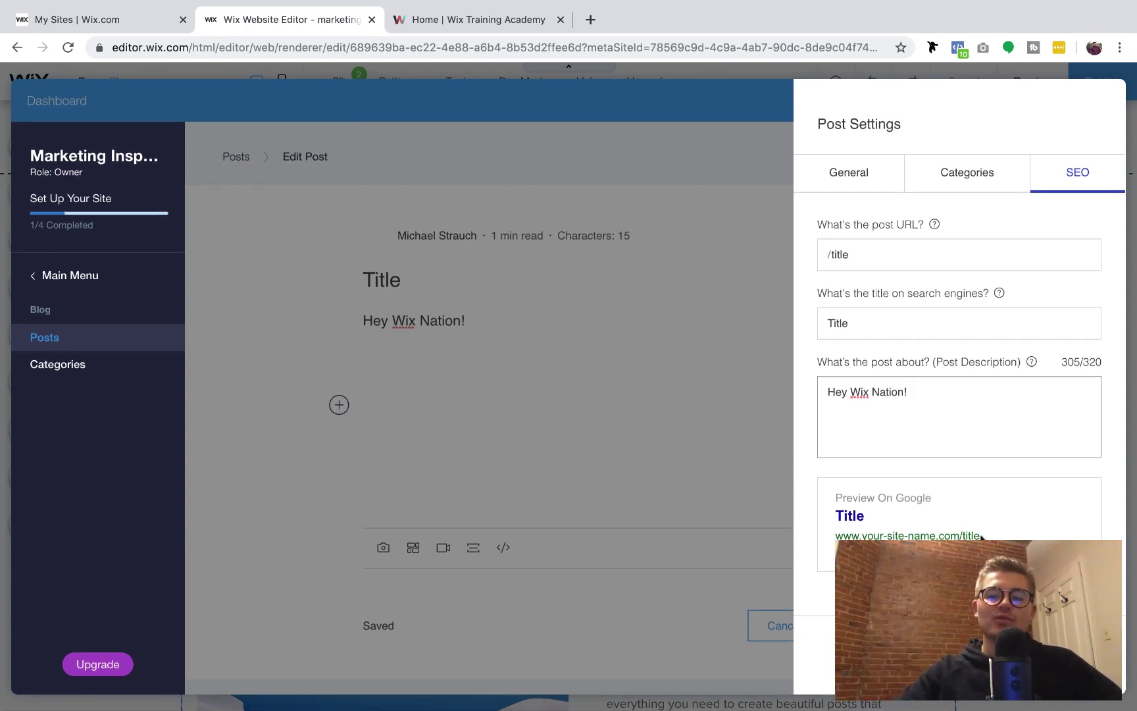
pyautogui.press('Escape')
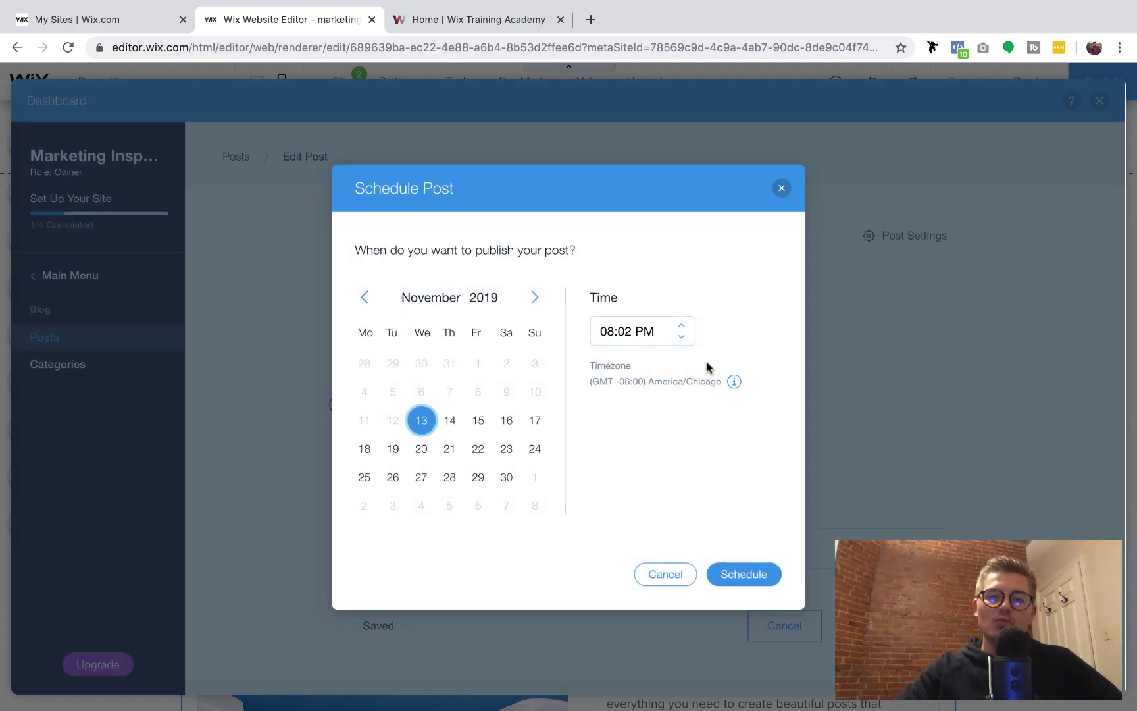
# - Schedule the post for November 14, 2019 at 08:17 PM, and check the scheduled and published post lists
pyautogui.click(449, 420)
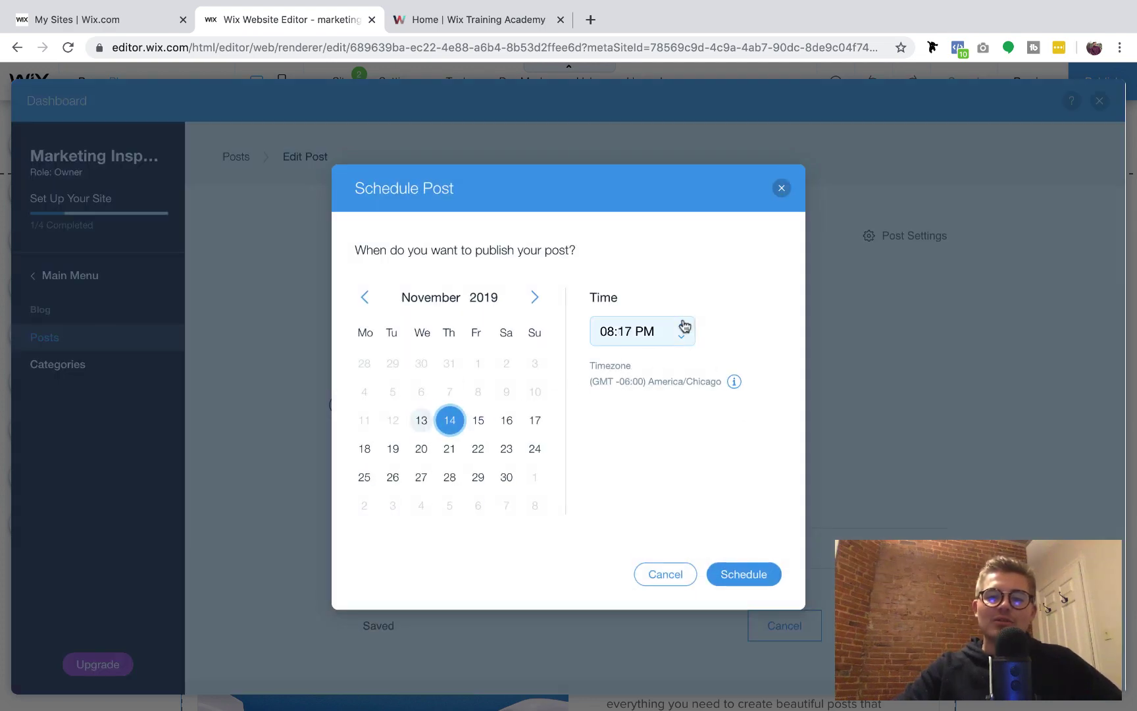
pyautogui.click(760, 577)
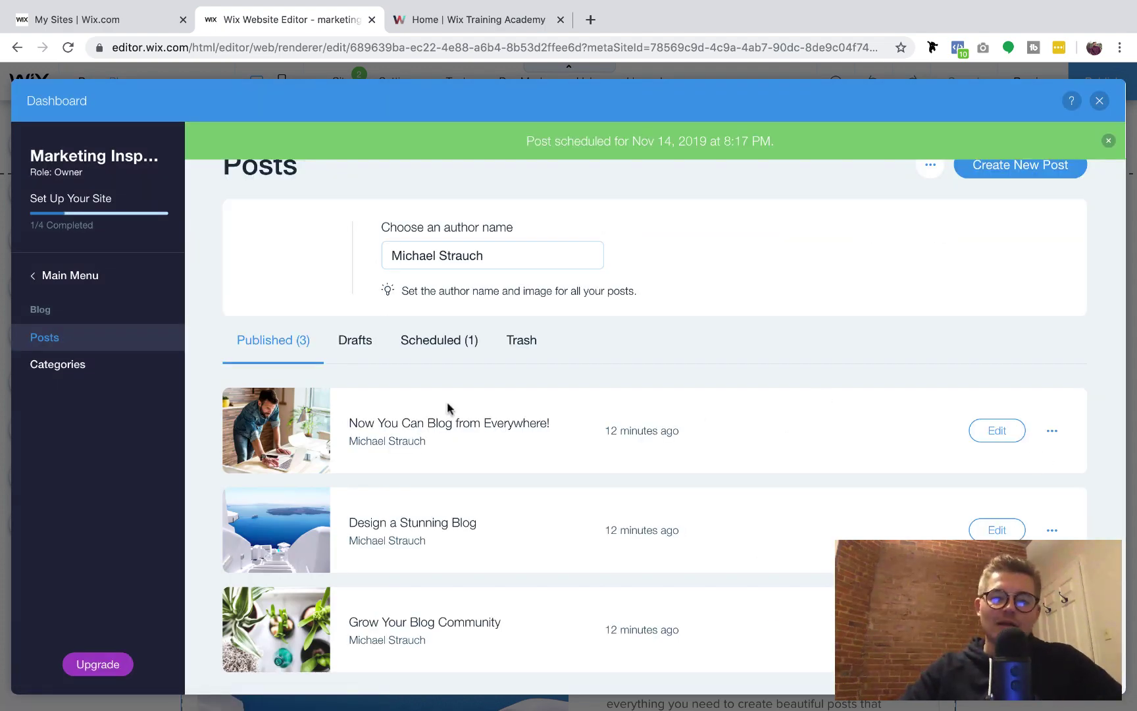
pyautogui.click(439, 348)
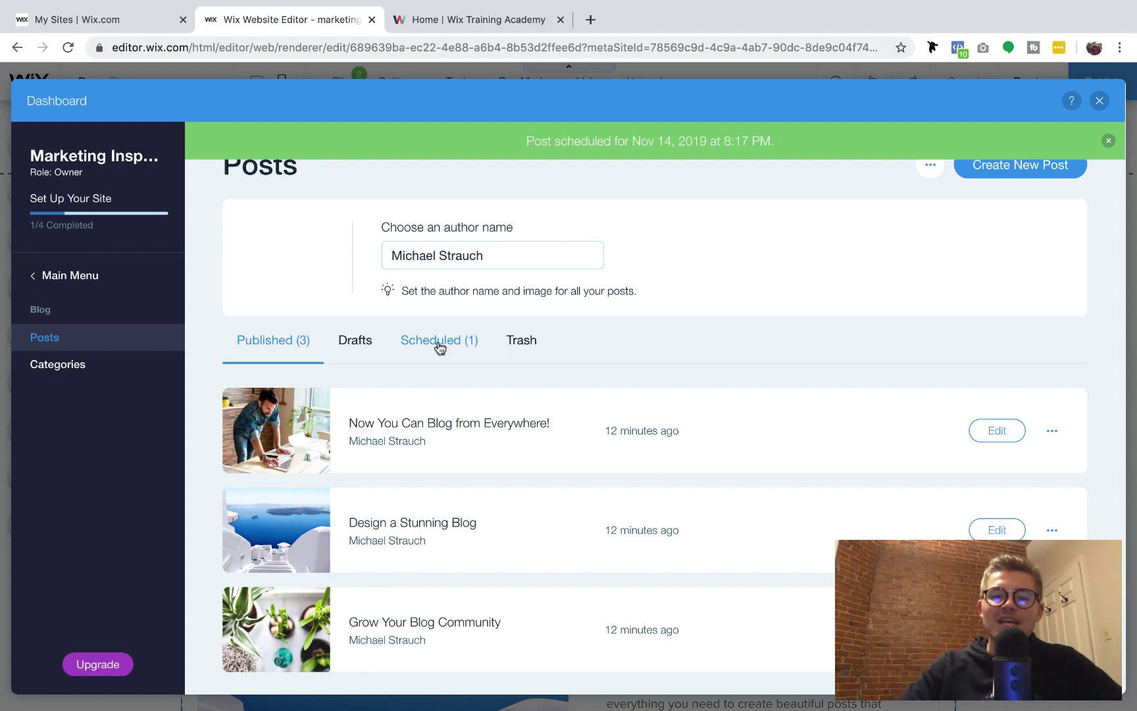
pyautogui.click(260, 337)
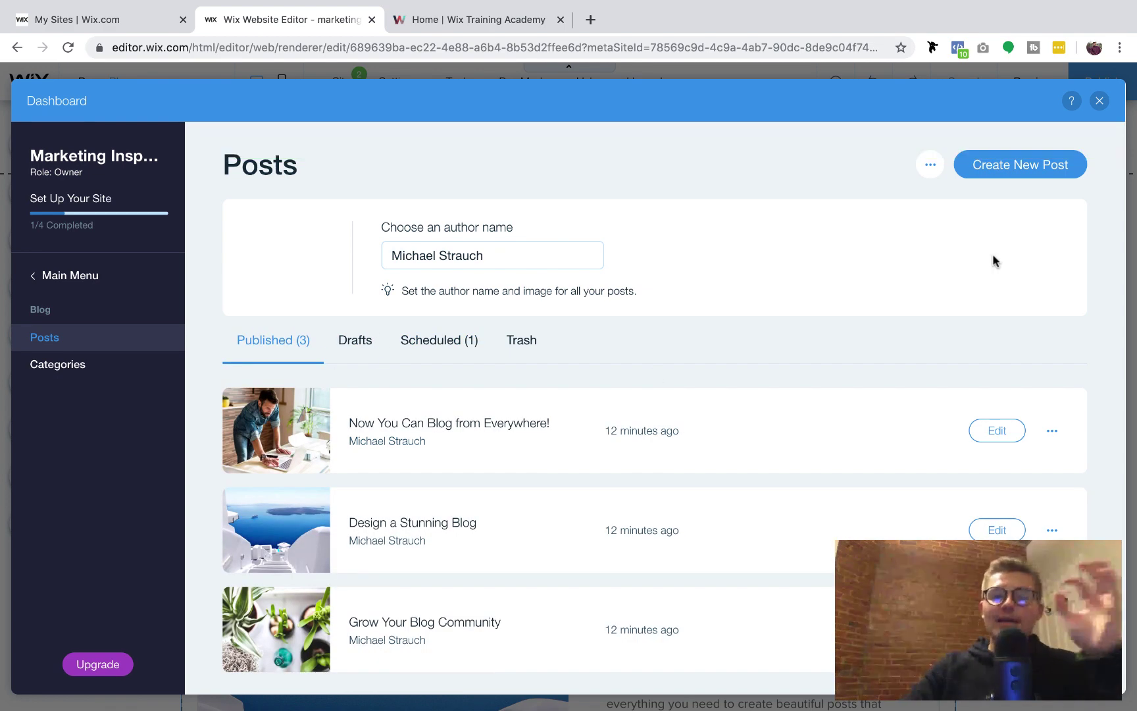
# - Open the blog's analytics from the Posts page and review its traffic and post performance sections and the related marketing tools
pyautogui.click(932, 170)
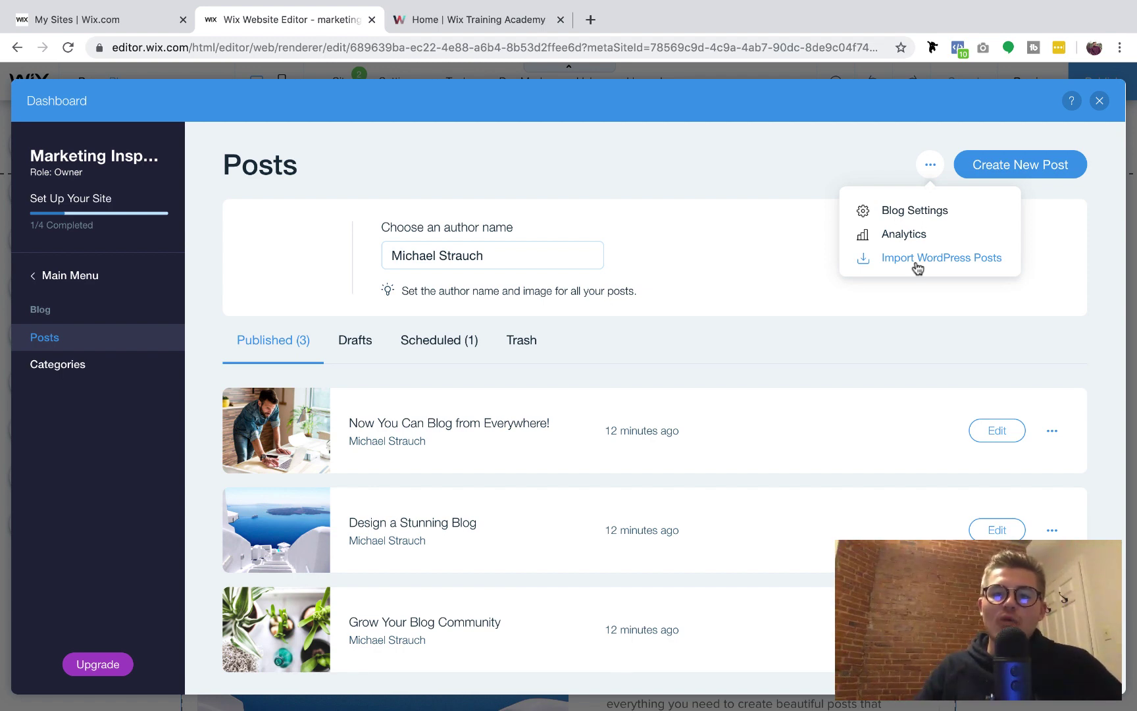
pyautogui.click(902, 235)
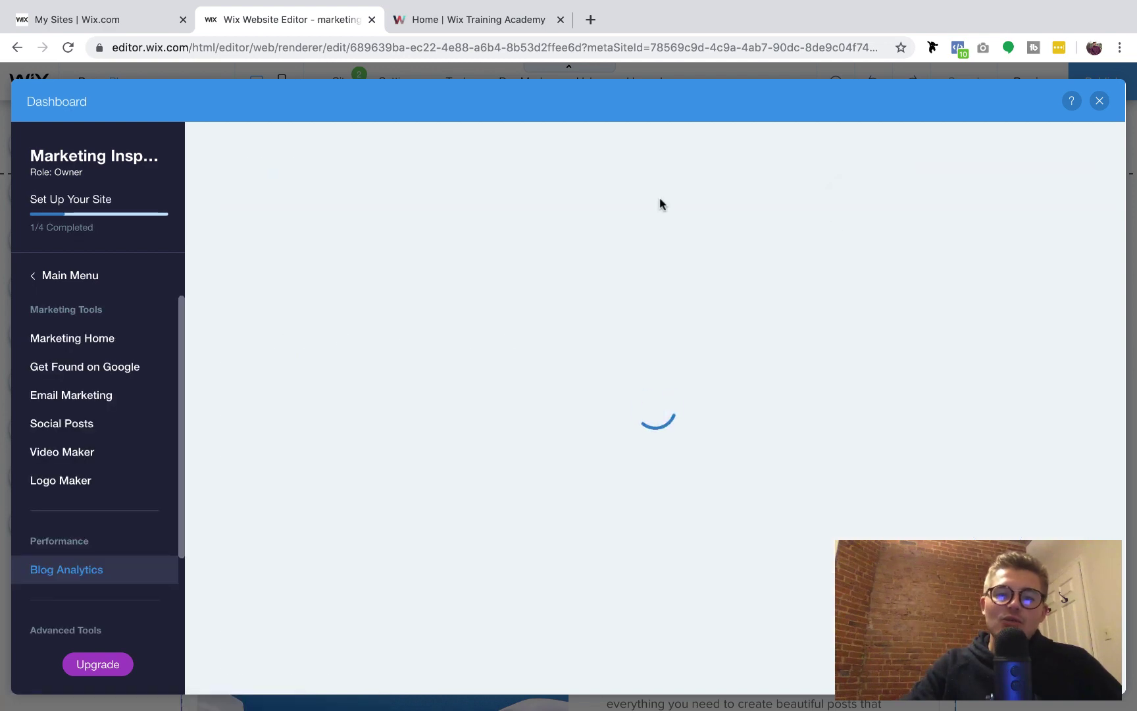
pyautogui.scroll(-1, 580, 457)
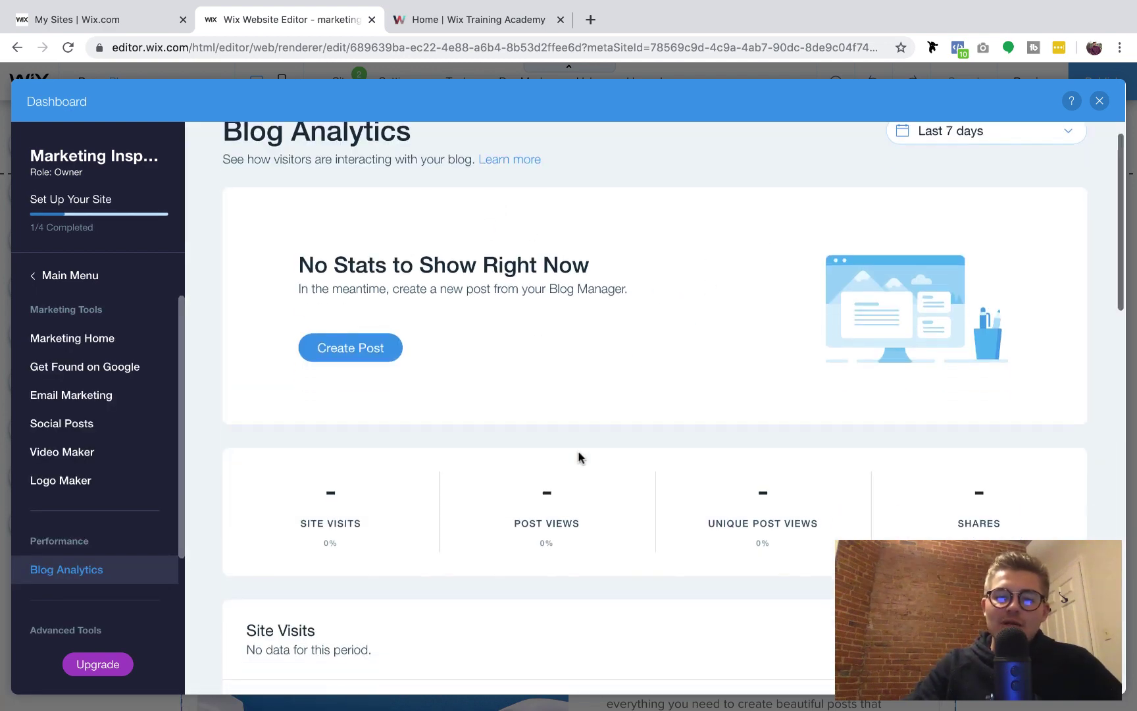
pyautogui.scroll(-3, 579, 457)
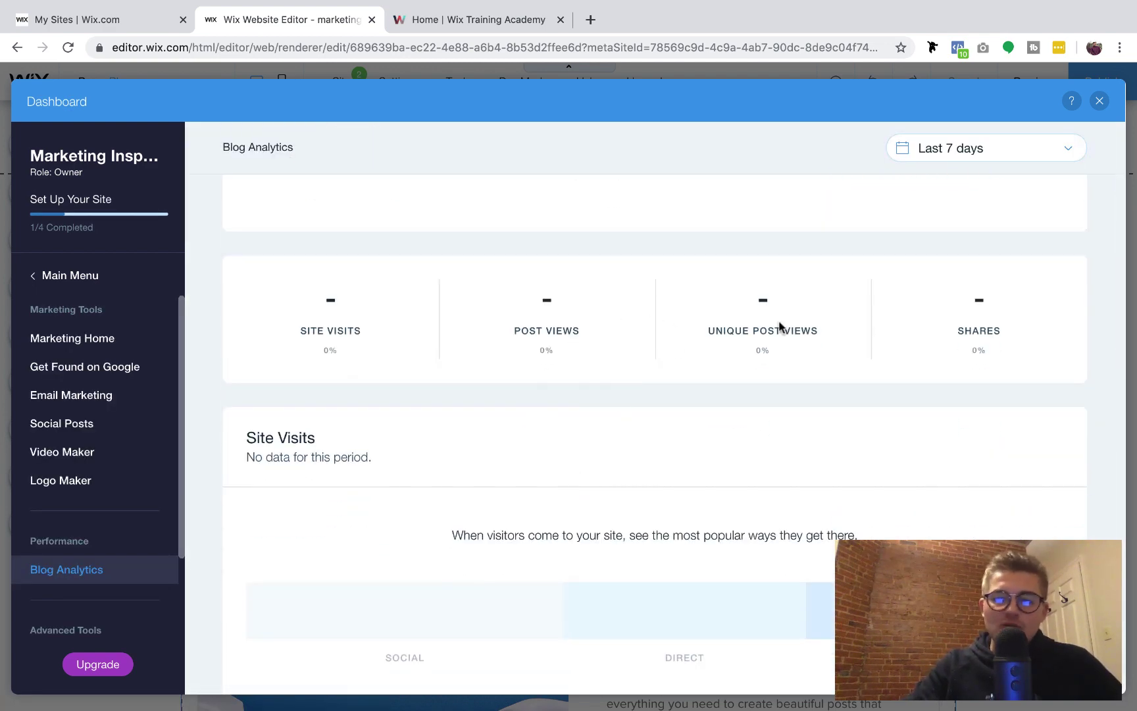
pyautogui.scroll(-10, 886, 264)
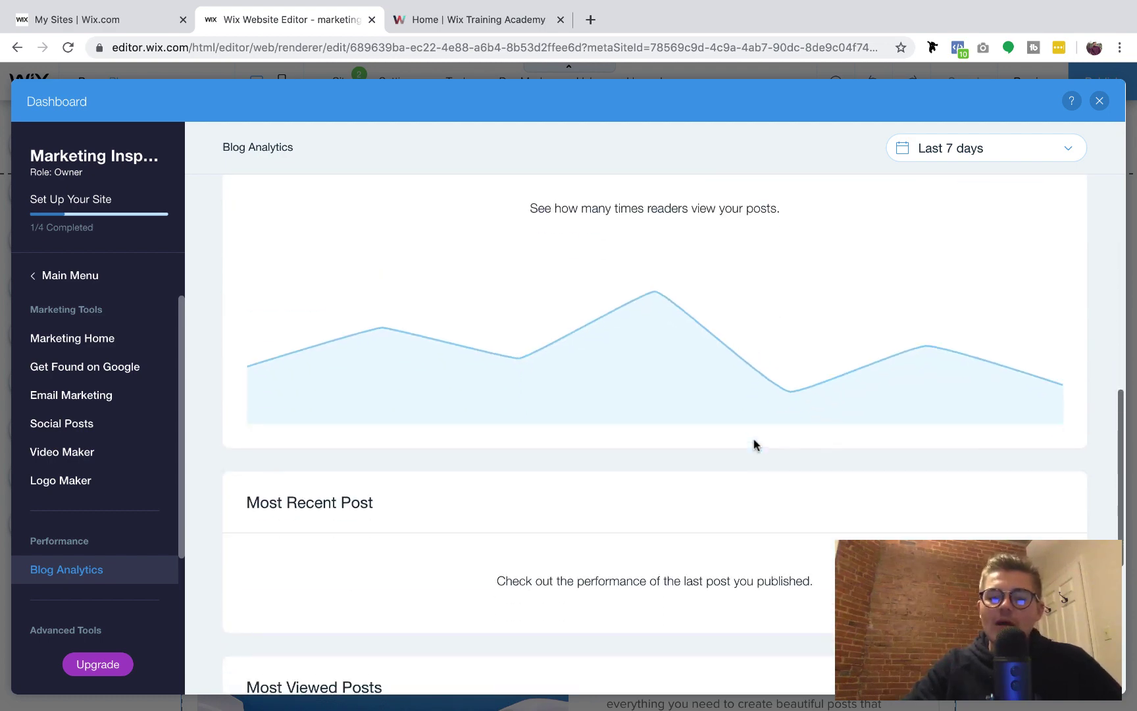
pyautogui.scroll(-6, 754, 445)
pyautogui.scroll(20, 757, 440)
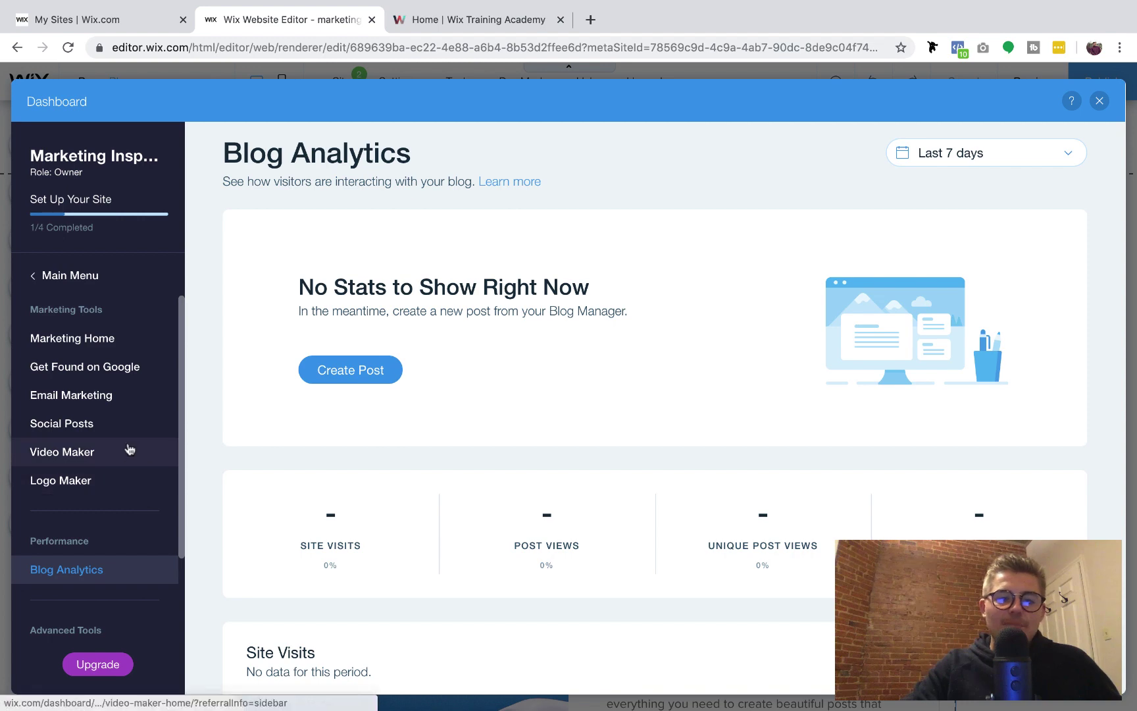
pyautogui.scroll(-3, 98, 454)
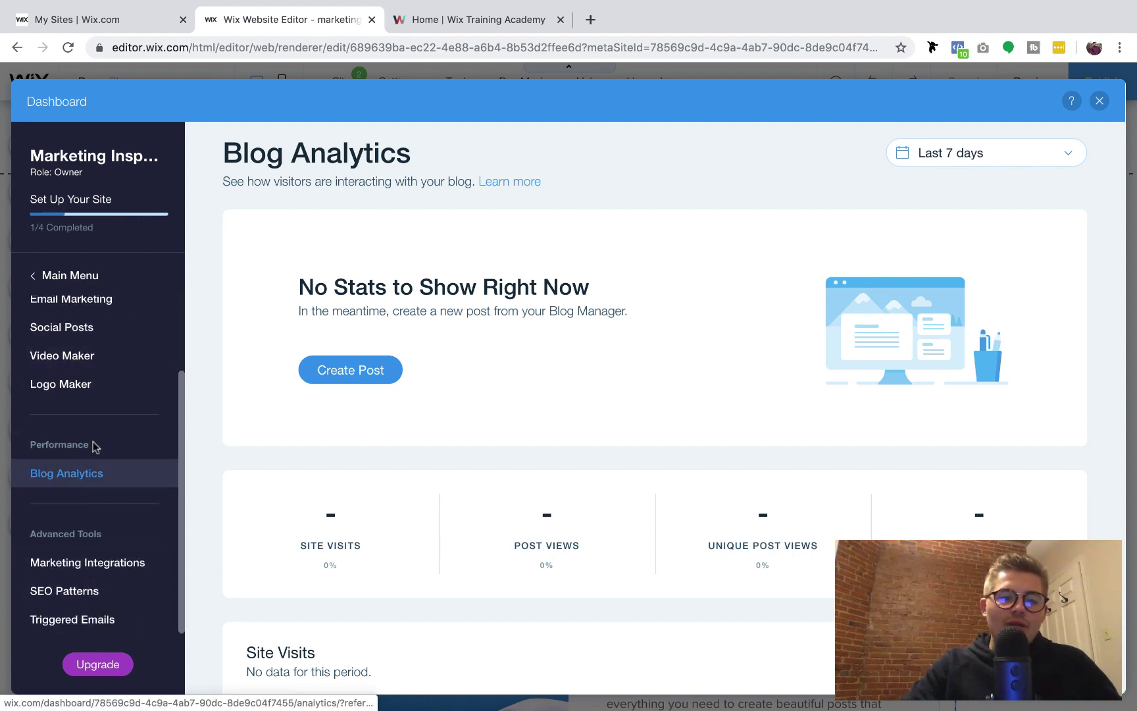
pyautogui.scroll(3, 94, 446)
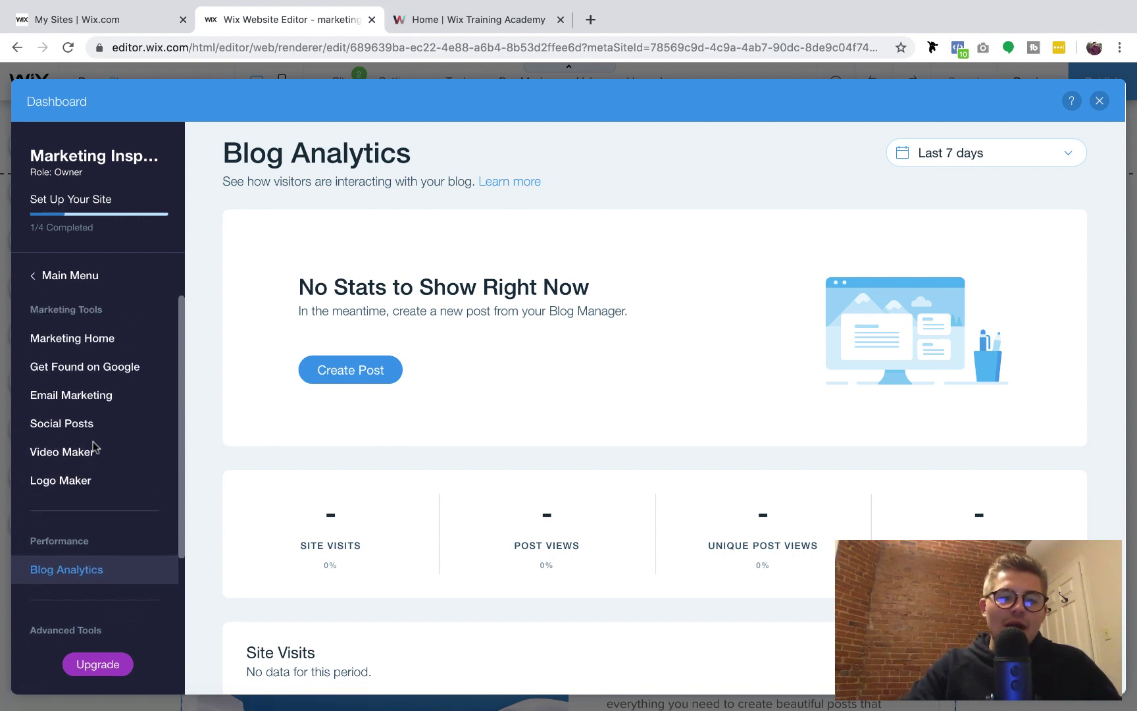
# - Return to the blog's Posts page, review the AMP and Schema options in Blog Settings, and close the dashboard
pyautogui.click(78, 276)
pyautogui.click(79, 305)
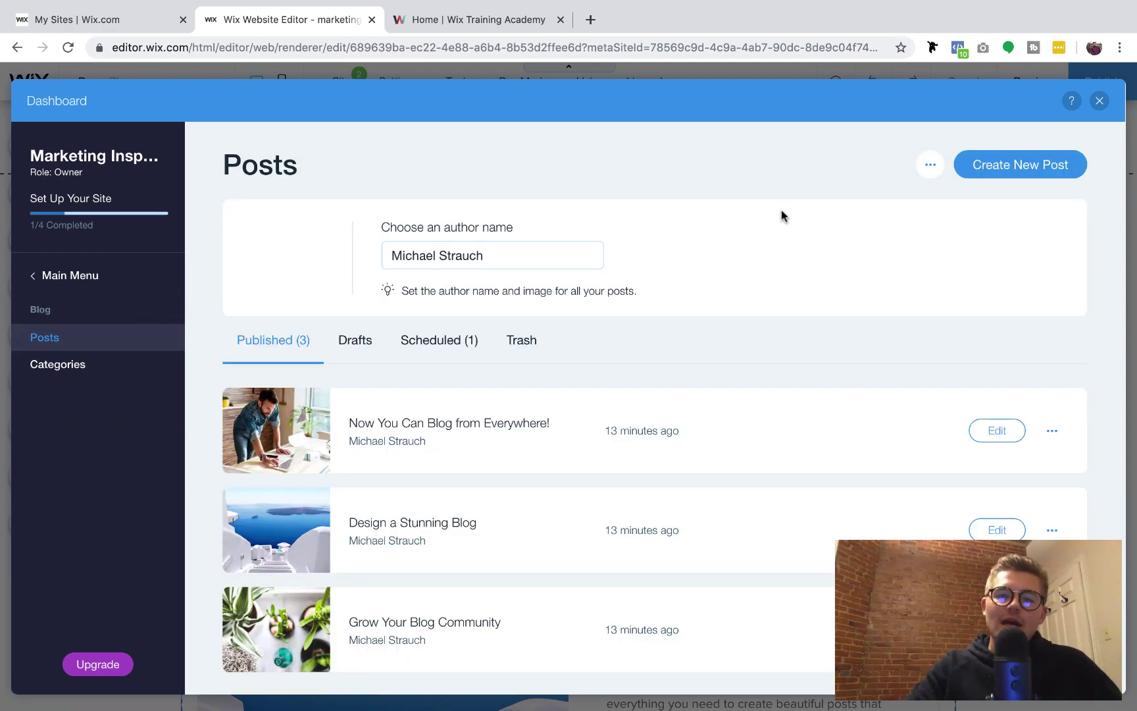
pyautogui.click(930, 165)
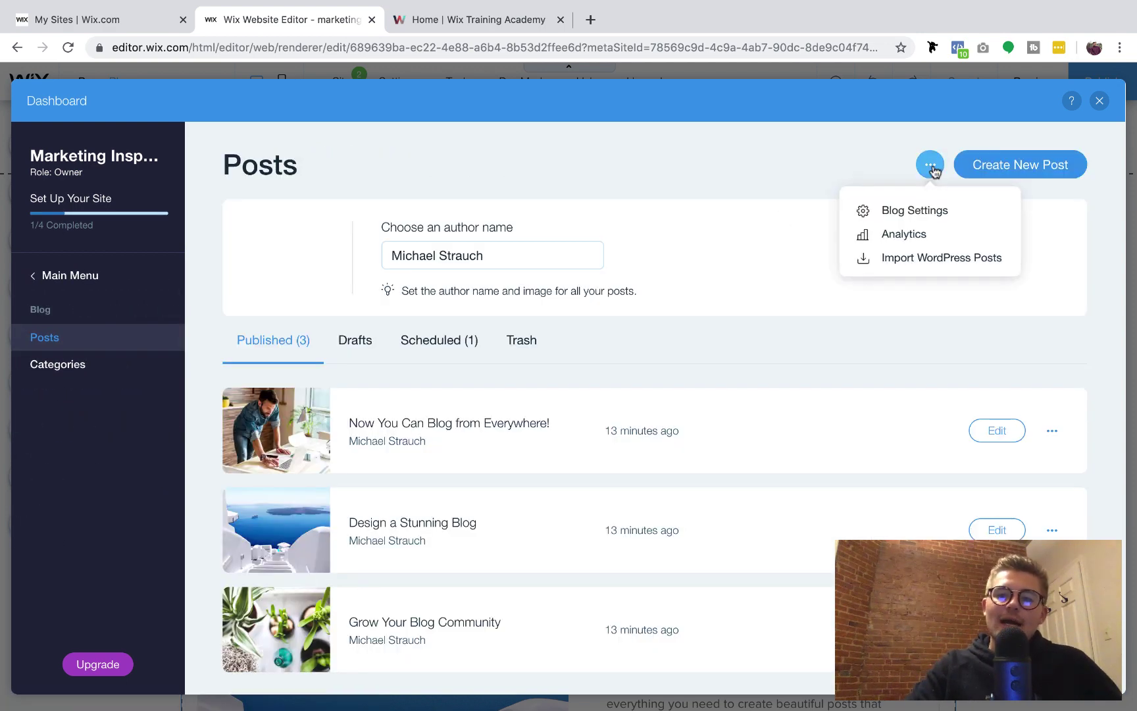
pyautogui.click(931, 210)
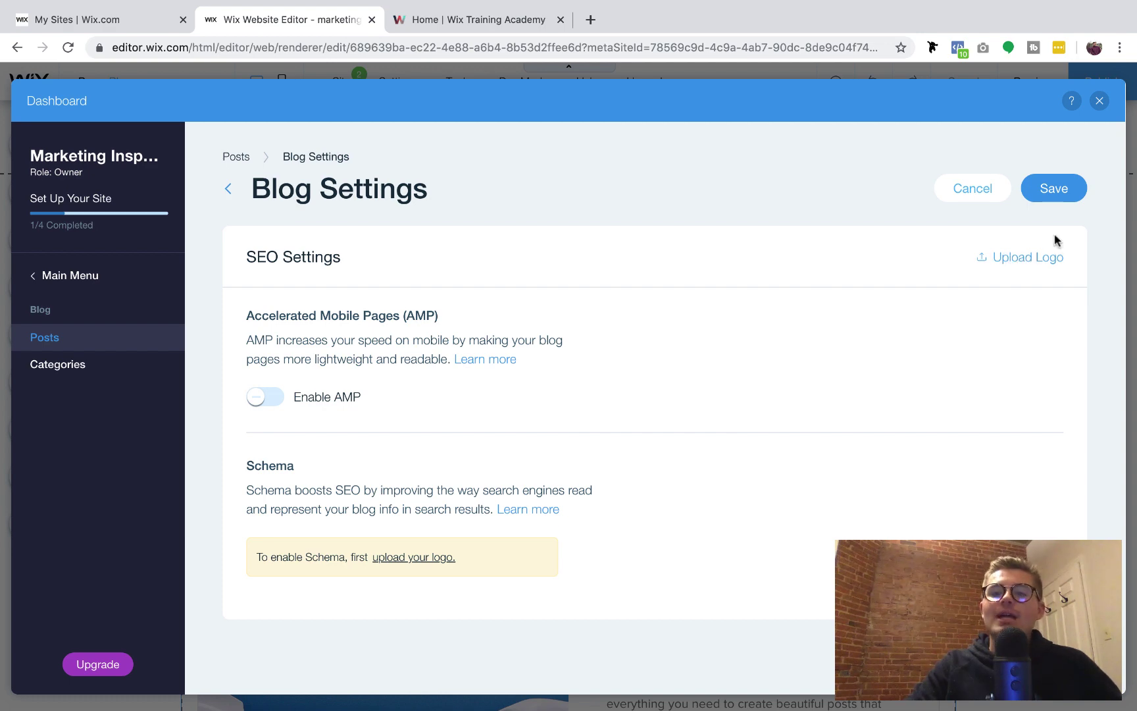
pyautogui.click(228, 190)
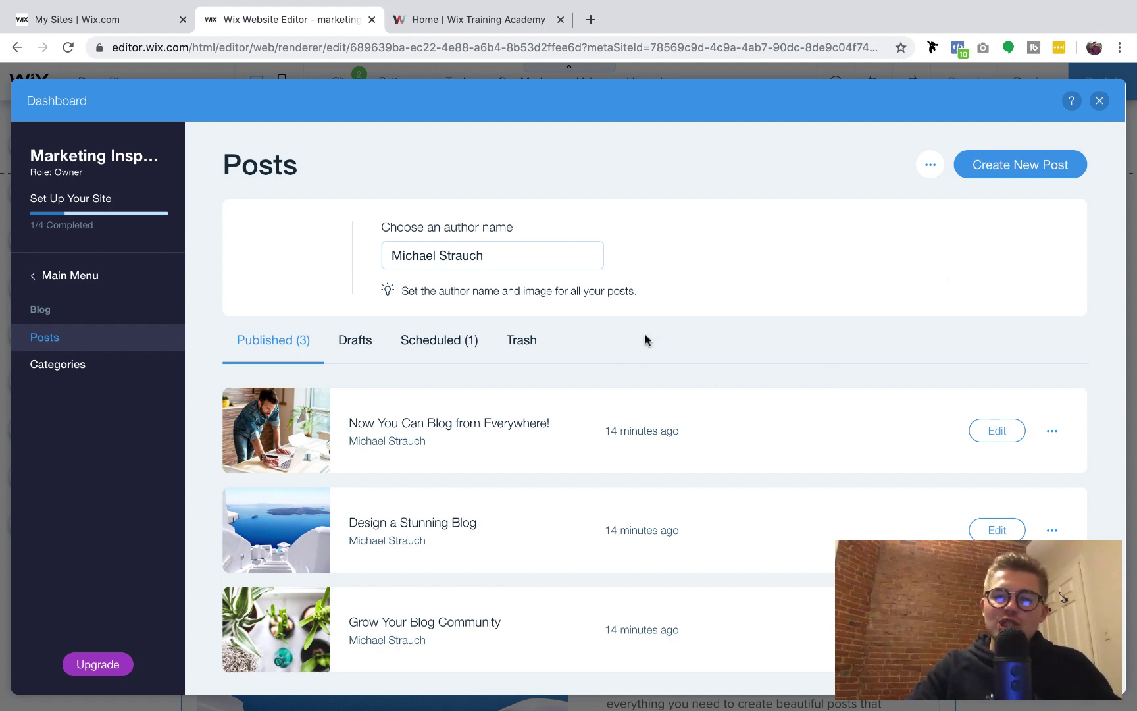
pyautogui.click(1100, 102)
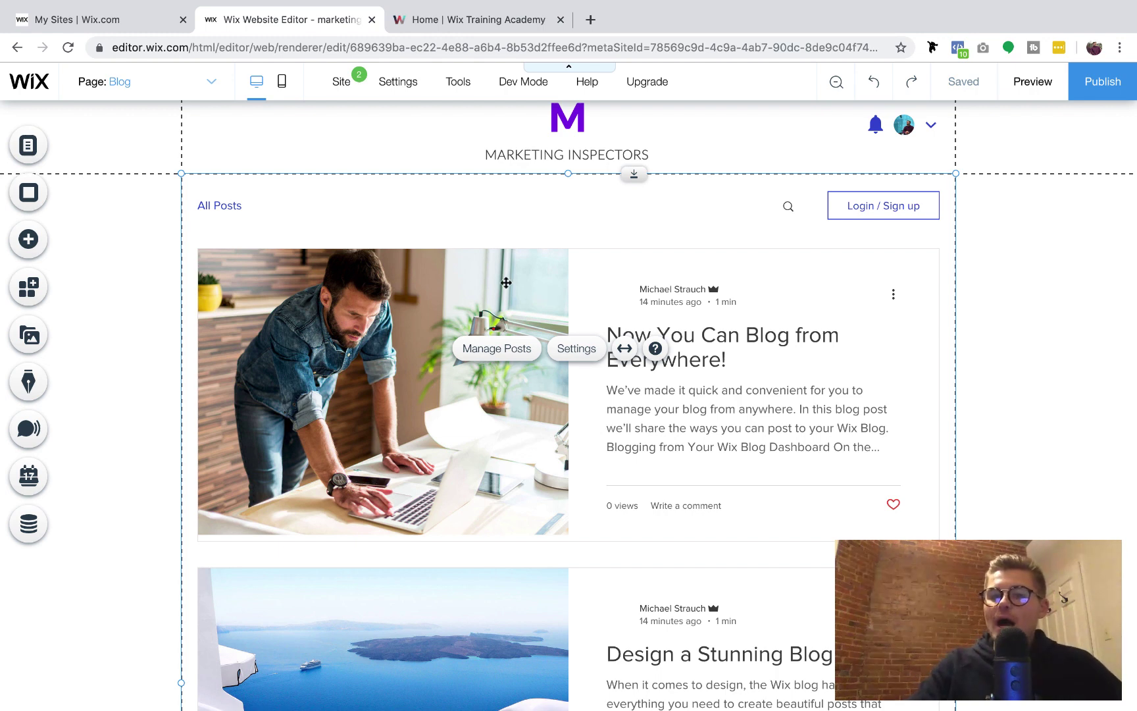
# - Turn on Corvid Dev Mode for the site and look over the Blog page with the site structure shown
pyautogui.moveTo(512, 87)
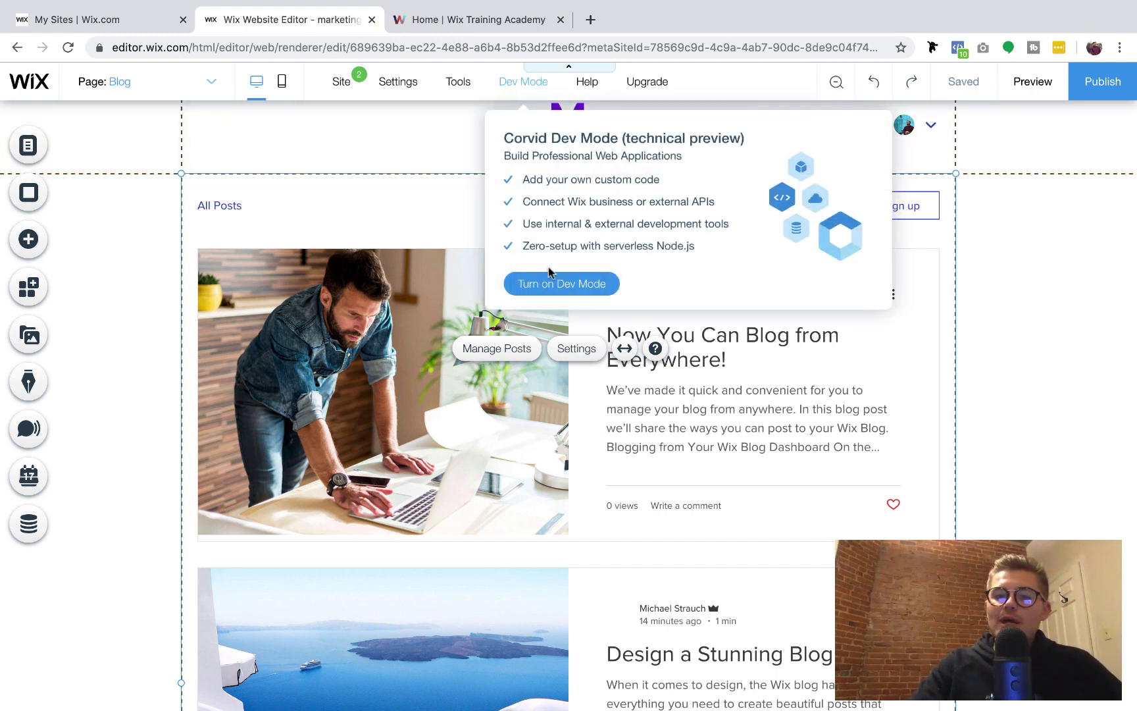
pyautogui.click(551, 288)
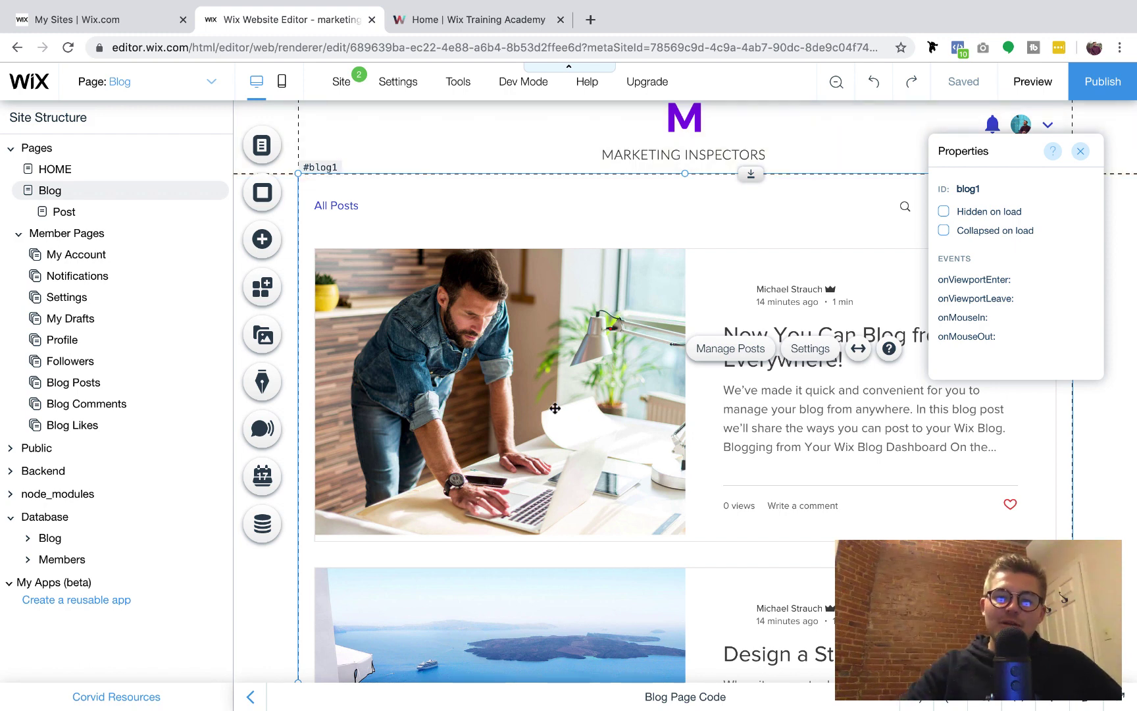
pyautogui.scroll(-3, 543, 407)
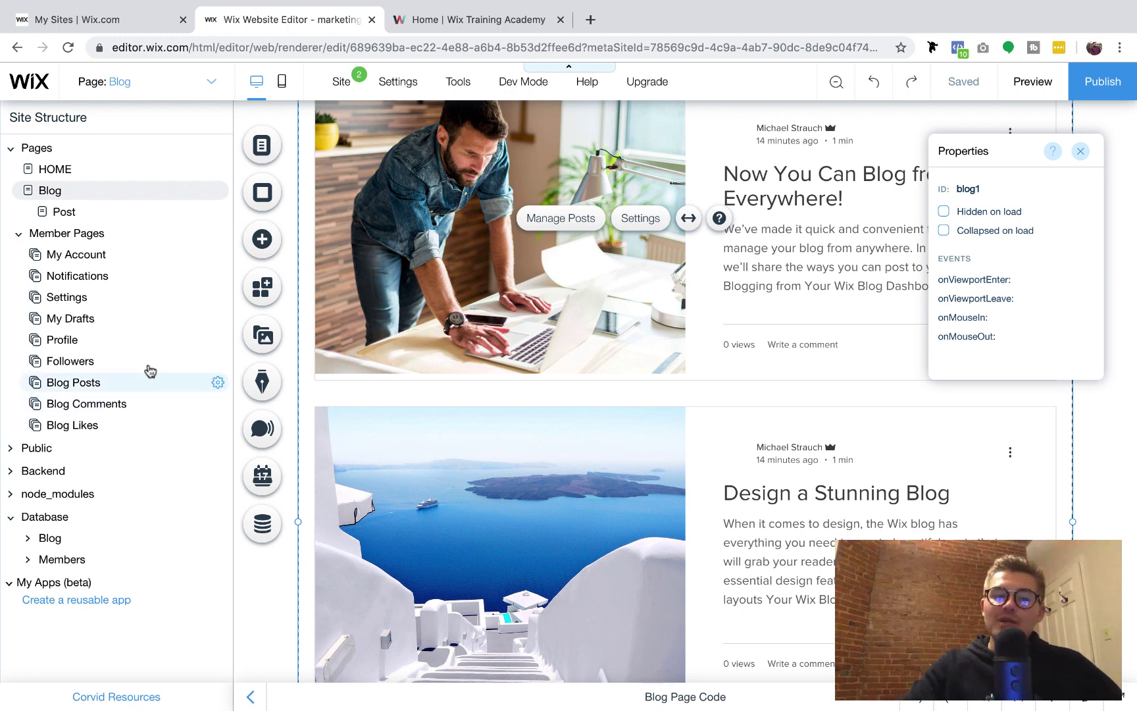
# - Open the Posts collection of the Blog database and examine its fields, from title and published date to hashtags and view counts
pyautogui.click(51, 540)
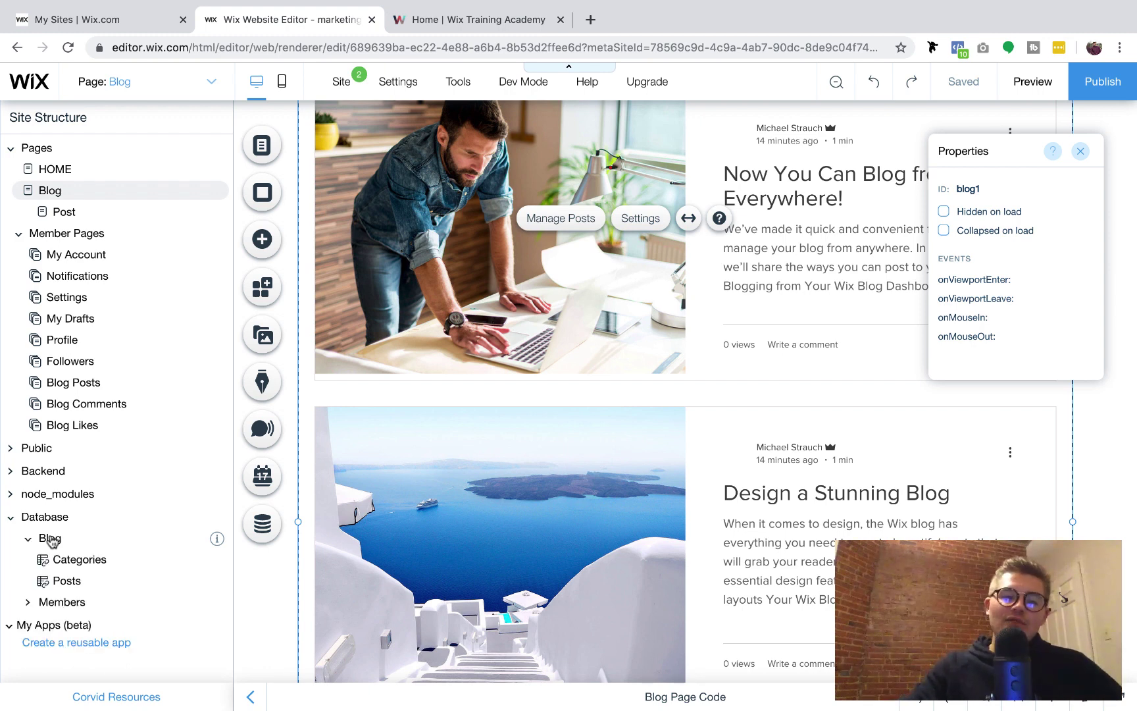
pyautogui.click(69, 582)
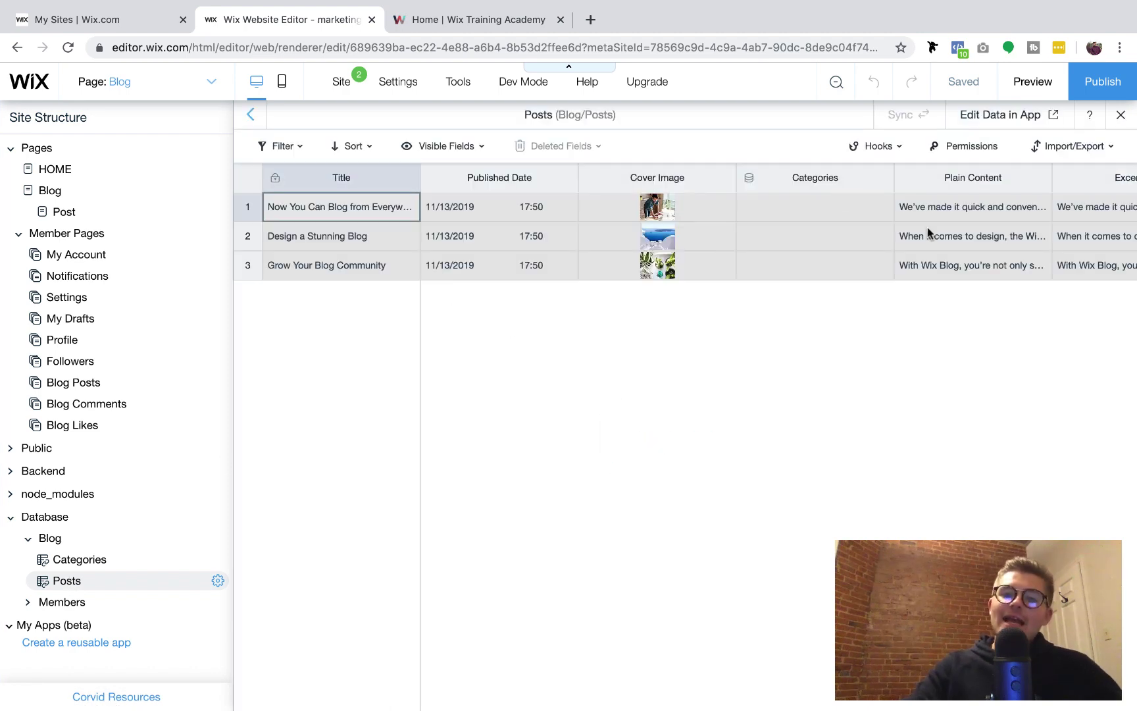
pyautogui.hscroll(2, 927, 227)
pyautogui.hscroll(15, 927, 228)
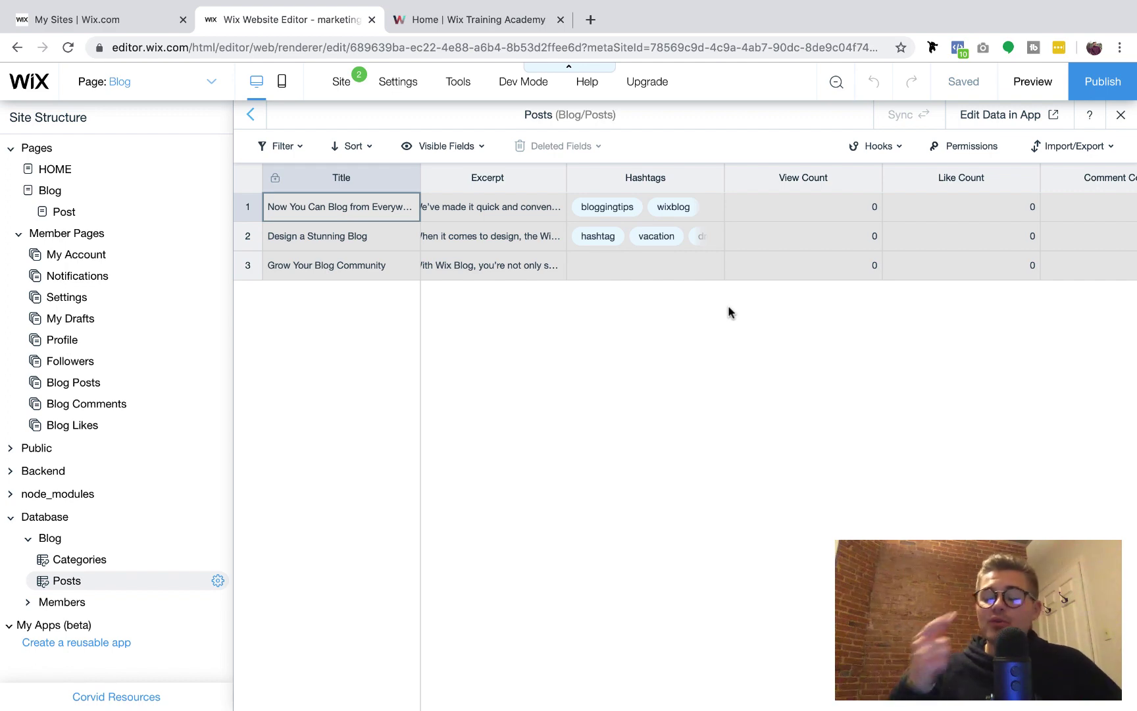
# - Switch to the Wix Training Academy website and look through its home page down to the free Wix training section
pyautogui.click(488, 19)
pyautogui.scroll(10, 425, 375)
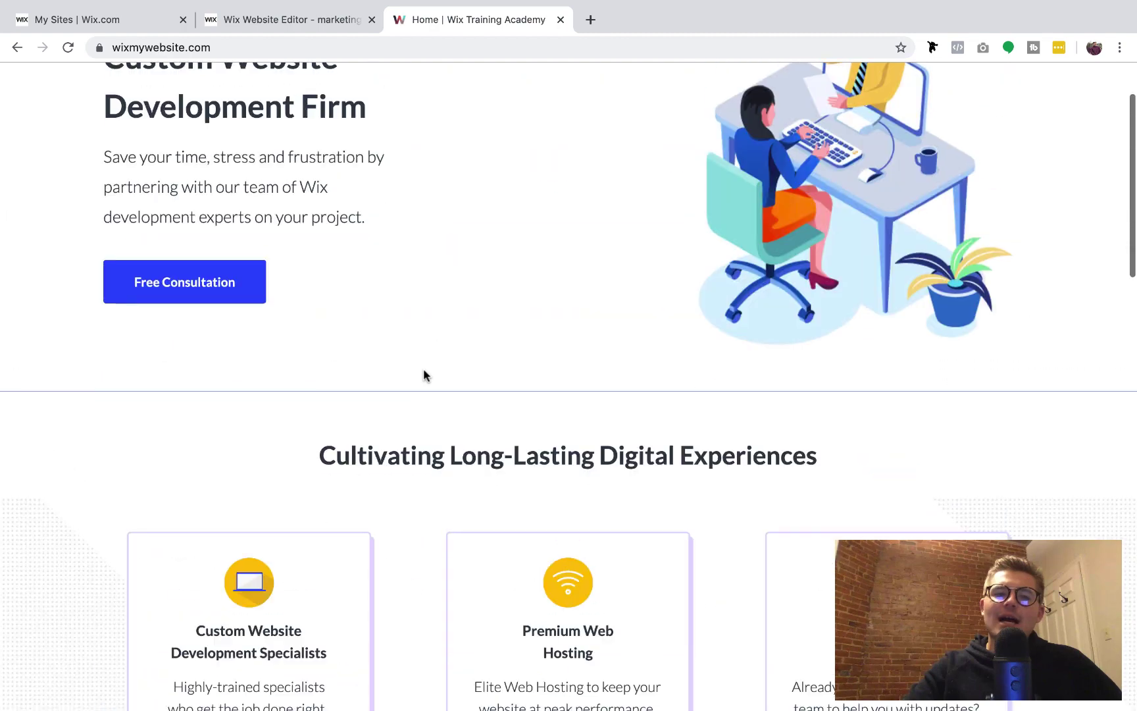
pyautogui.scroll(-8, 424, 375)
pyautogui.scroll(-2, 423, 375)
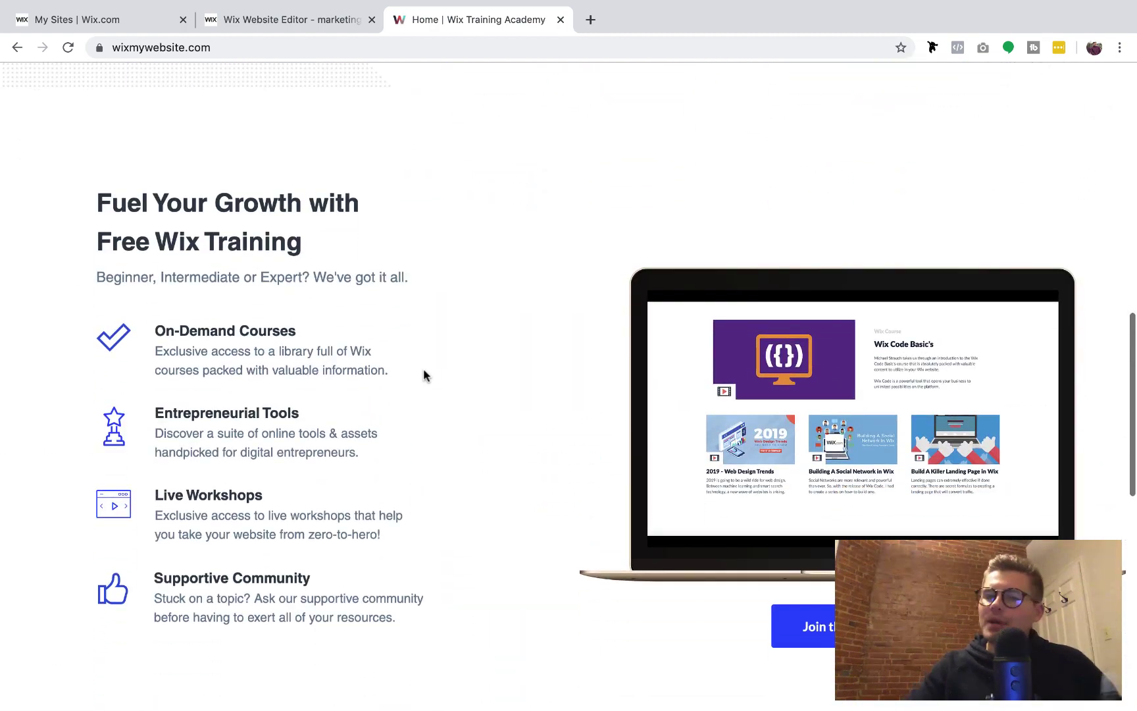
pyautogui.scroll(-2, 423, 375)
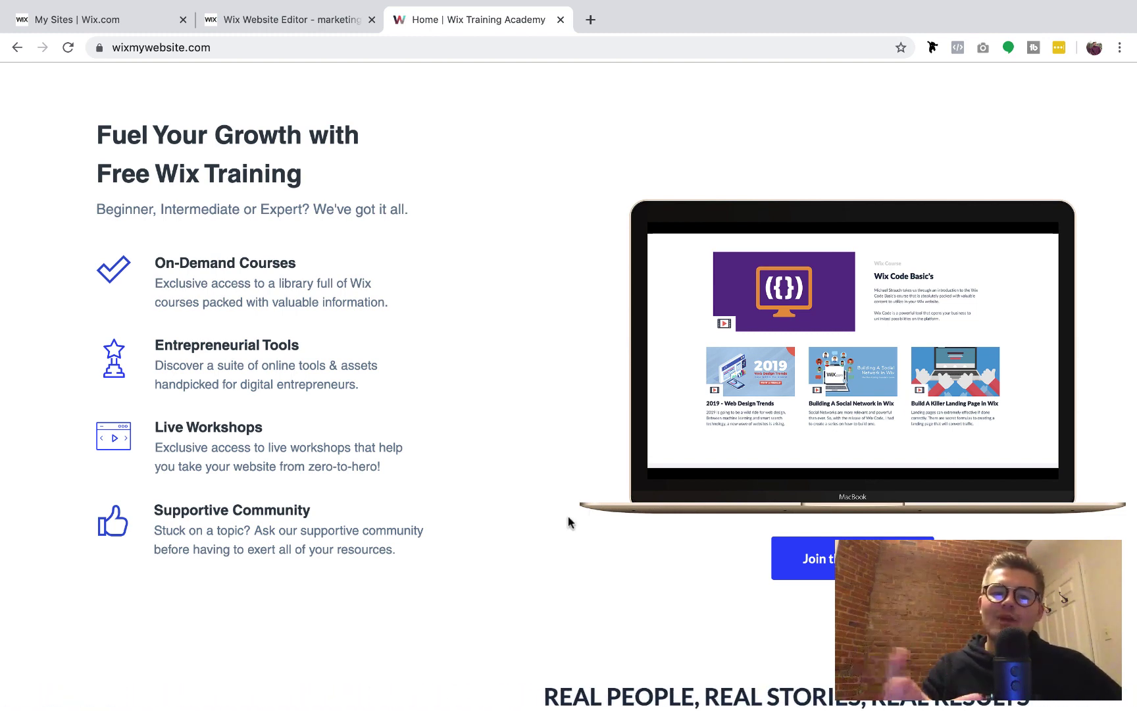
pyautogui.scroll(2, 569, 522)
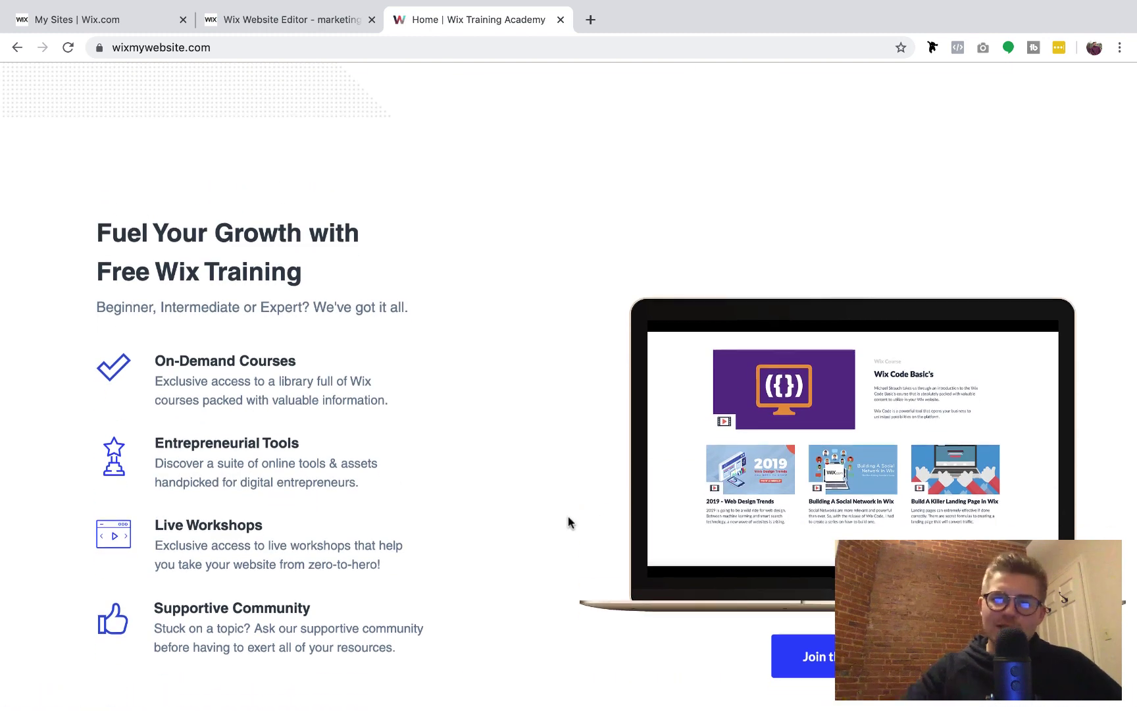
pyautogui.scroll(-3, 569, 522)
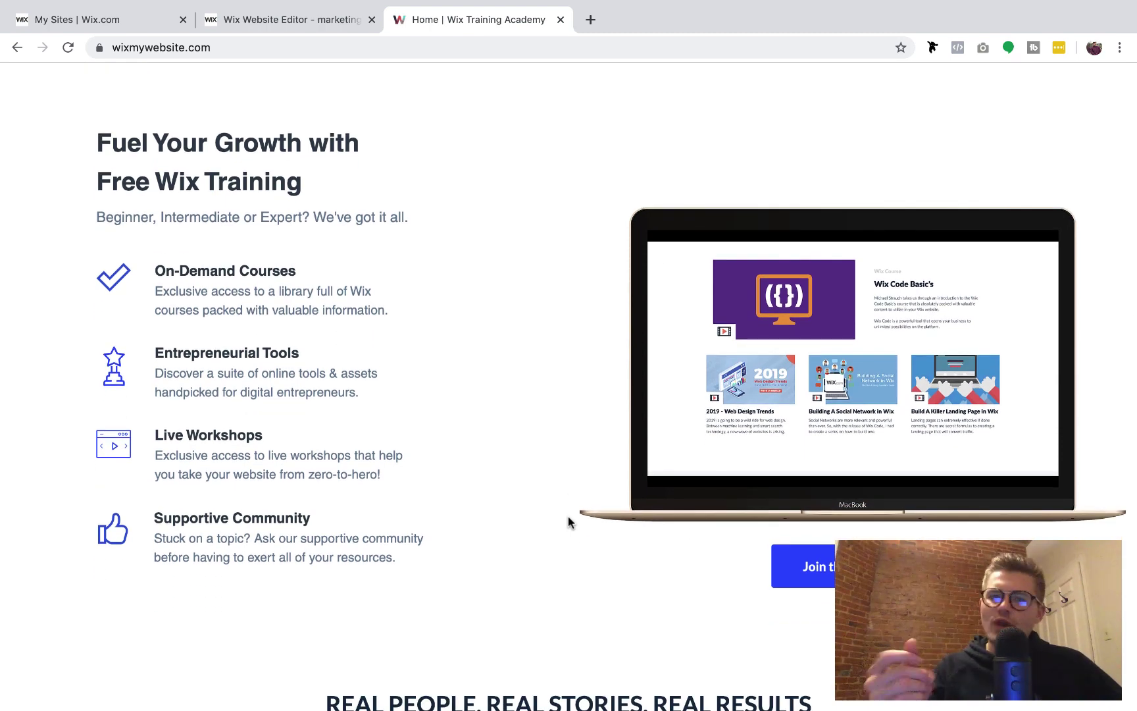